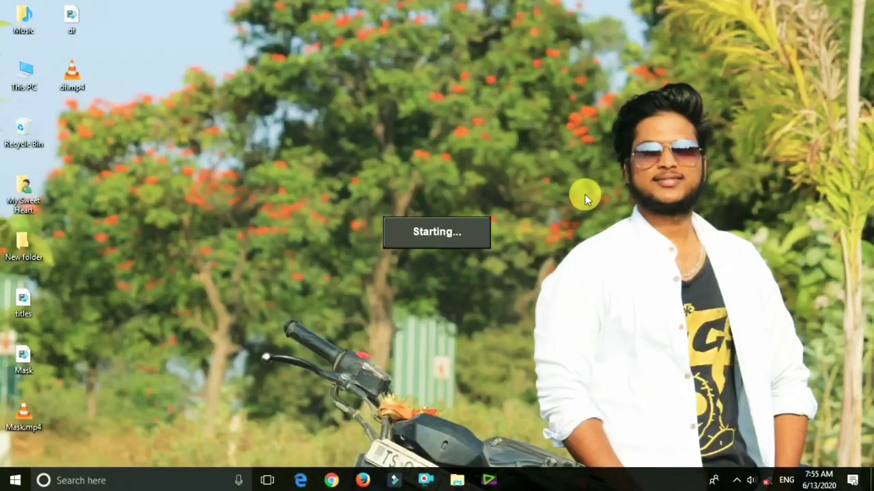
key("Return")
key("Return")
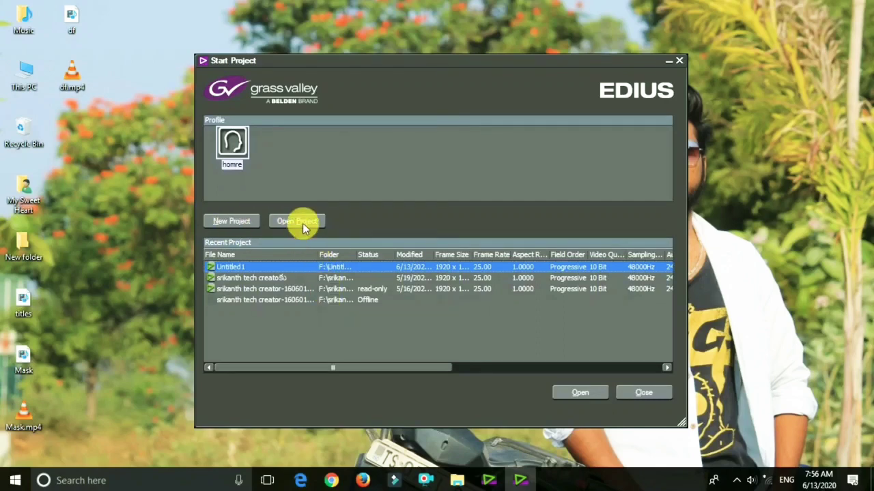
mouse_move(332, 289)
left_mouse_down()
mouse_move(332, 267)
mouse_move(331, 292)
left_mouse_up()
left_click(334, 301)
left_click(331, 269)
left_click(332, 301)
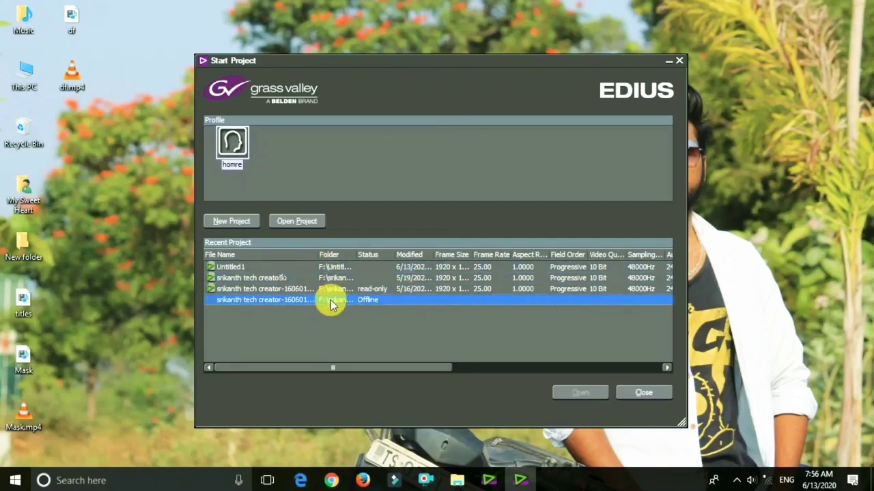
- Create a new project named Untitled2 with the HD 1920x1080 25p 16:9 10bit preset
left_click(224, 221)
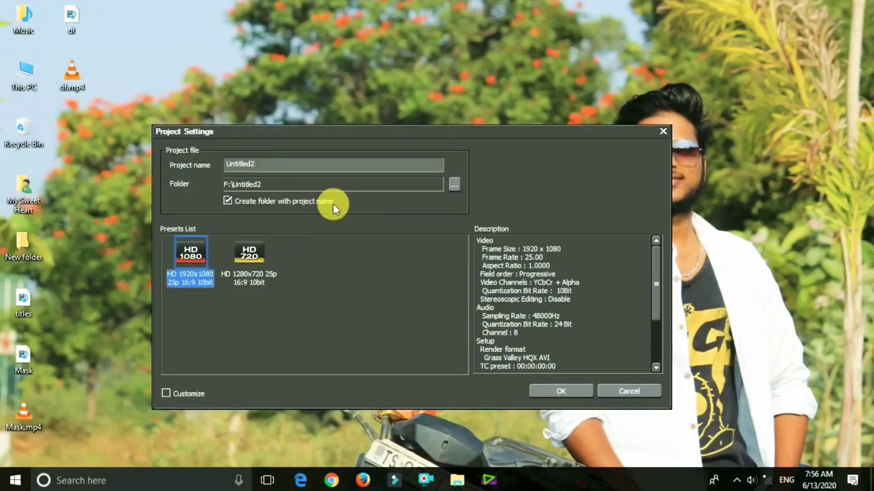
left_click(251, 255)
left_click(203, 257)
left_click(250, 256)
left_click(201, 257)
left_click_drag(264, 168, 220, 164)
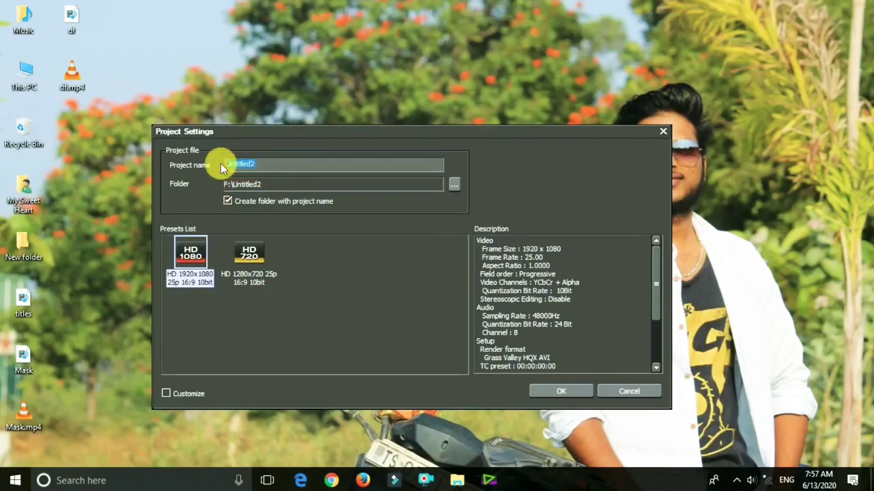
left_click(263, 169)
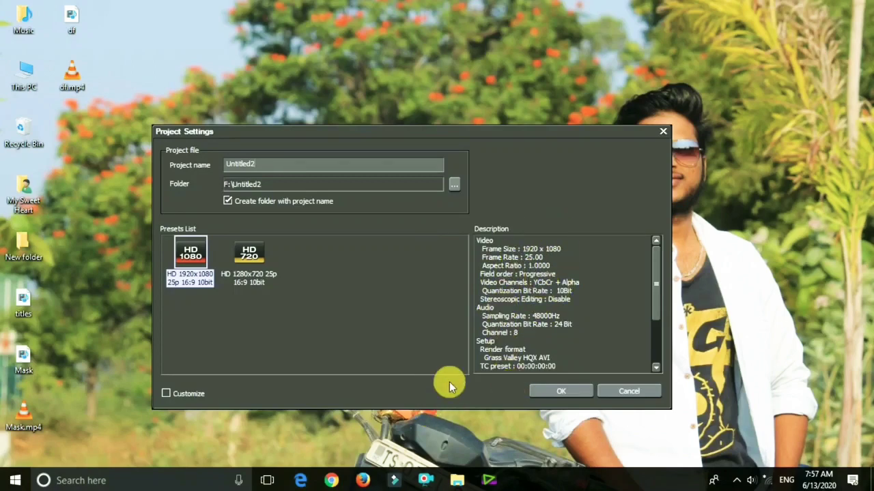
left_click(561, 391)
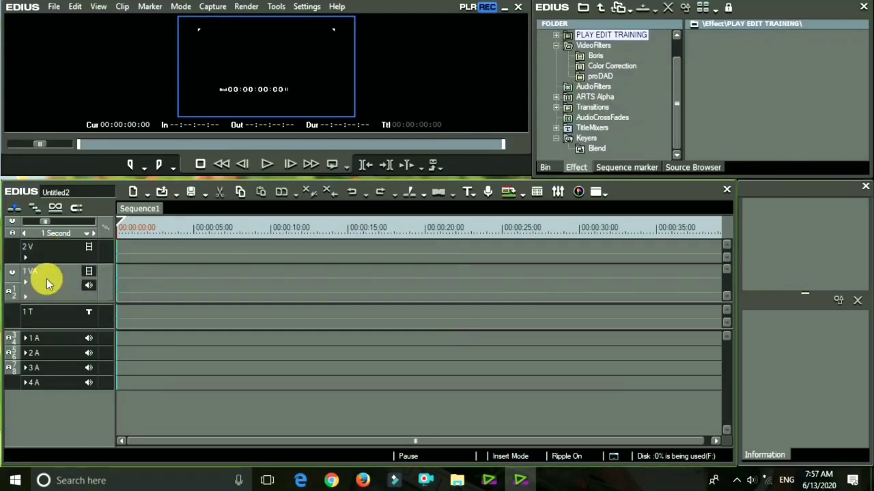
left_click(54, 254)
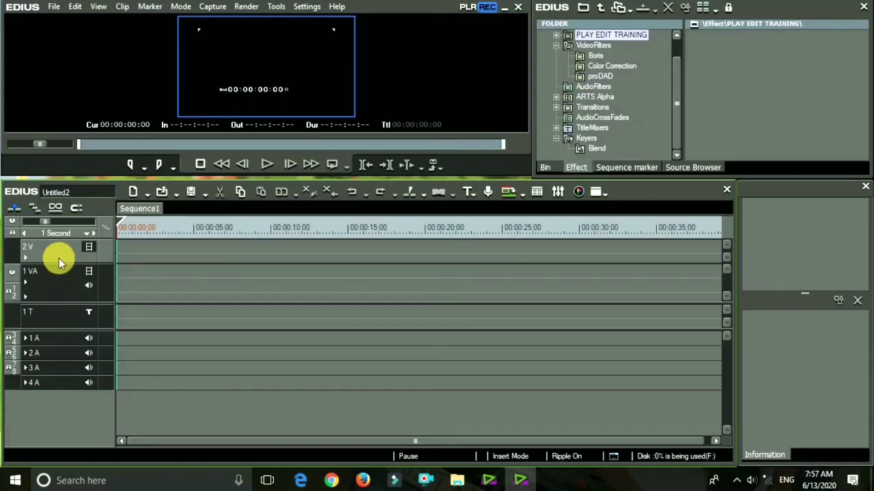
right_click(62, 256)
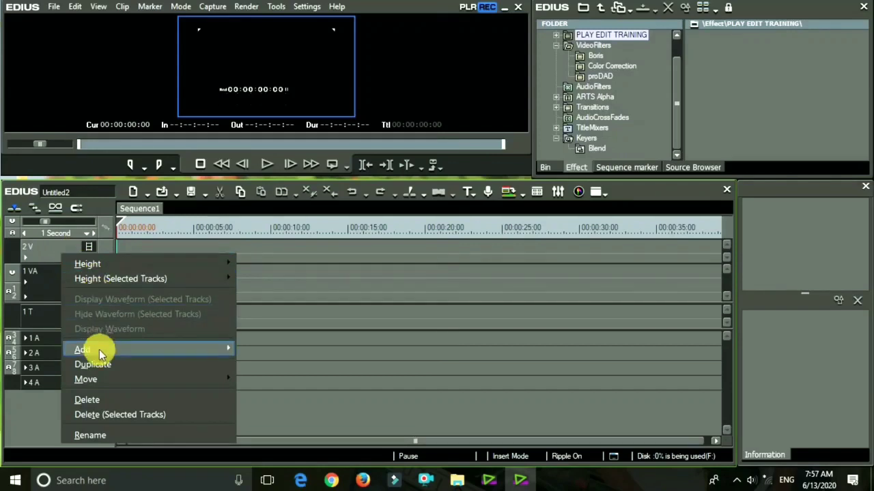
mouse_move(99, 353)
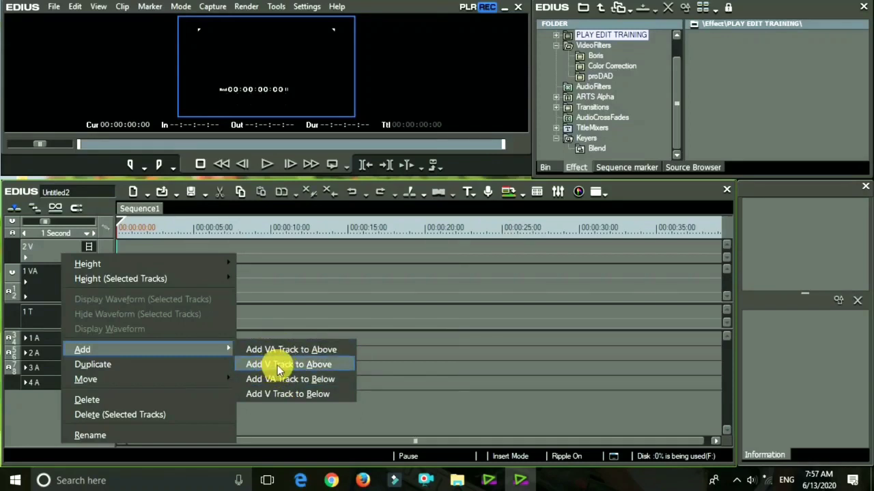
left_click(305, 322)
left_click(47, 314)
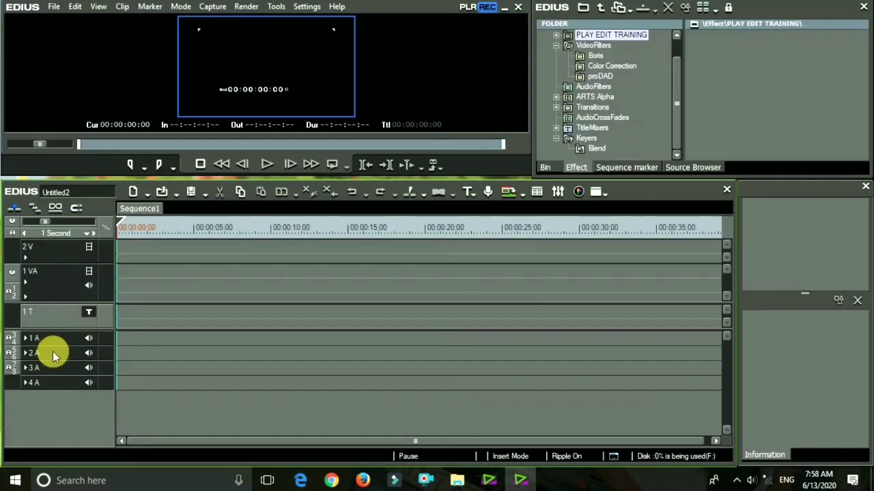
left_click(53, 350)
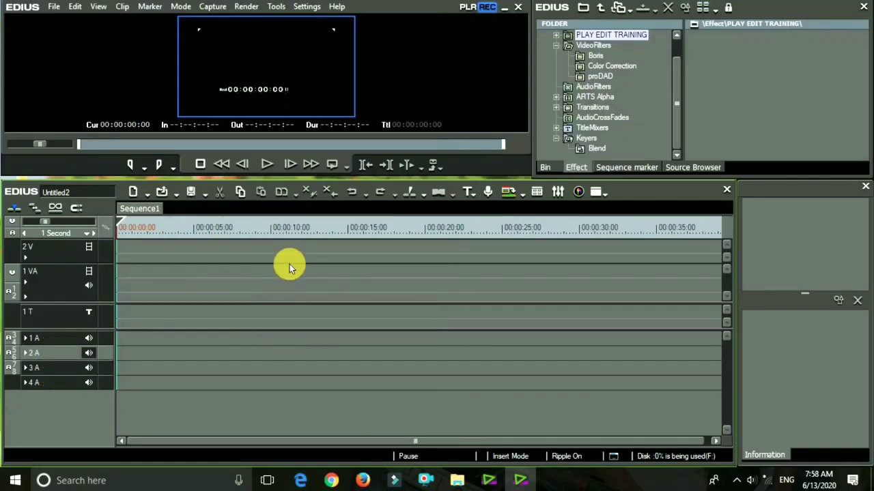
- Show the project's bin at its root folder
left_click(546, 168)
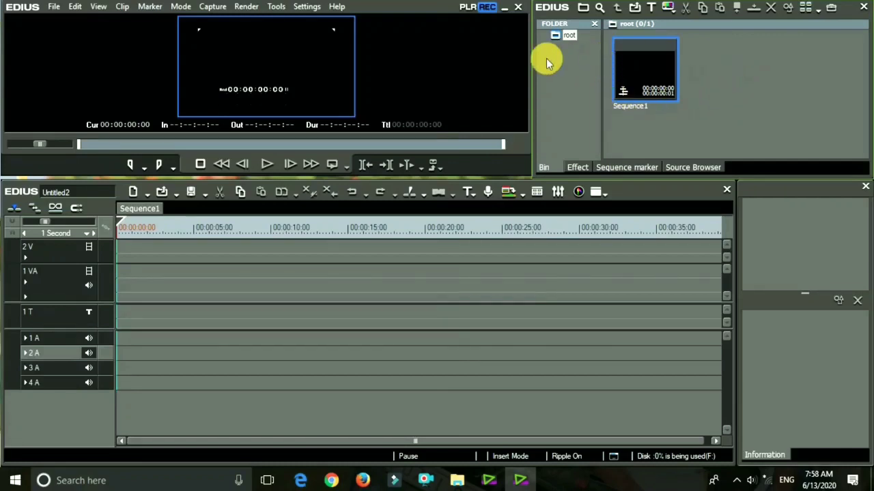
left_click(569, 37)
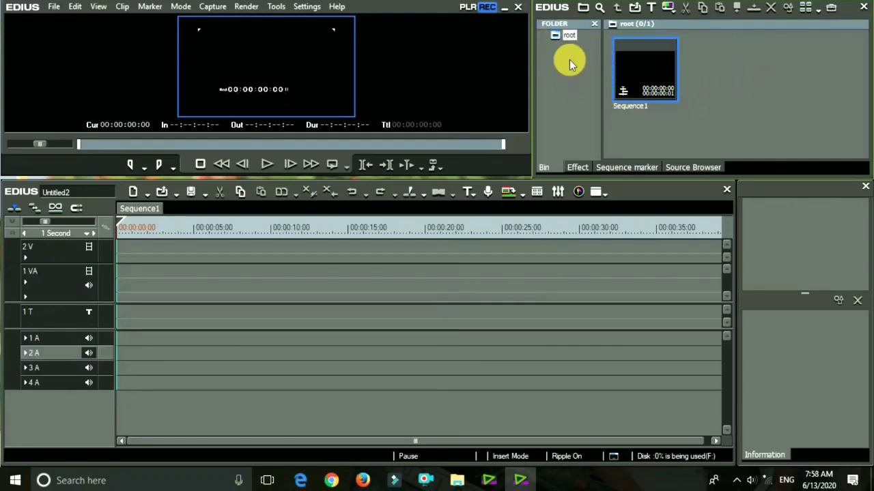
right_click(570, 47)
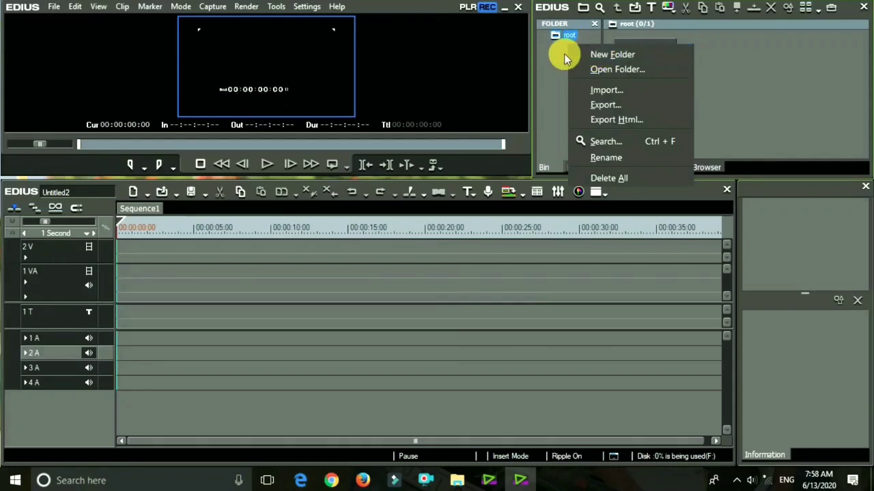
left_click(560, 55)
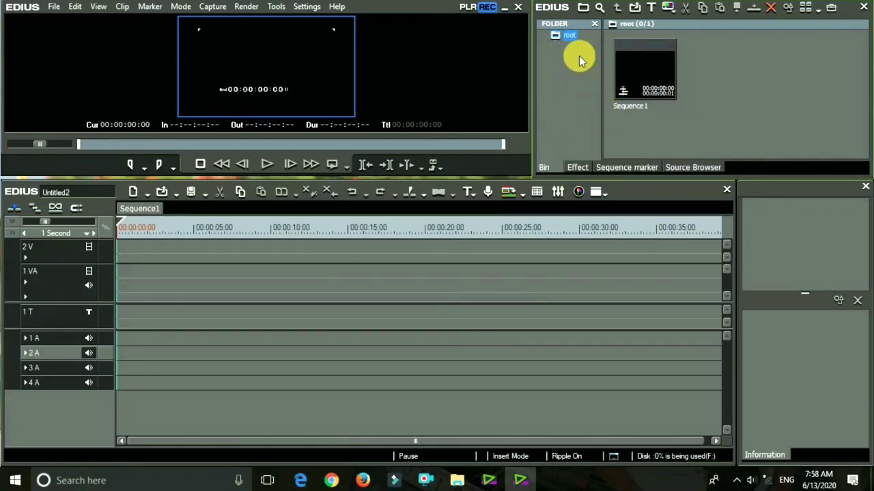
left_click(644, 75)
left_click(570, 38)
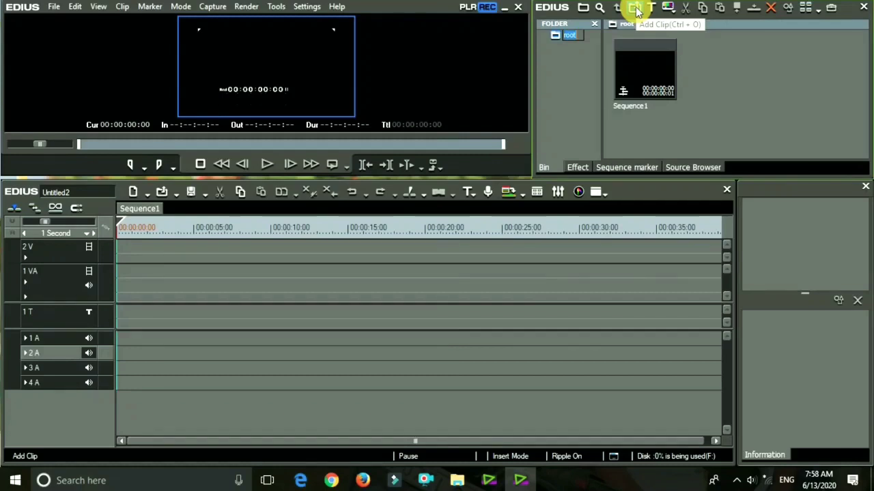
left_click(760, 89)
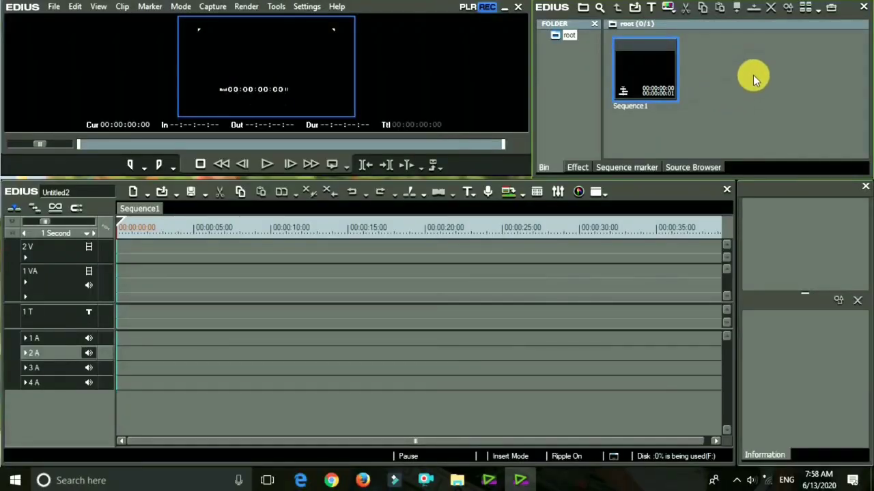
double_click(753, 77)
left_click(864, 7)
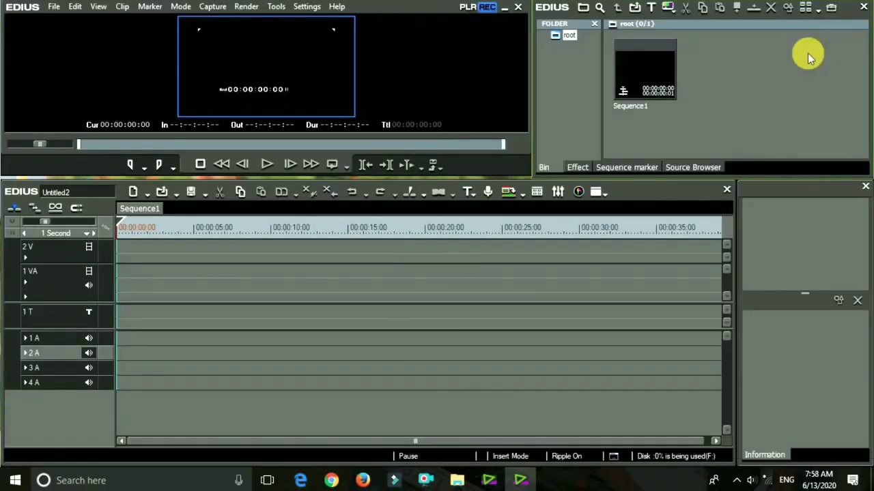
- Start adding a clip to the bin and select the adult-1868… image in the Background photos folder
double_click(723, 101)
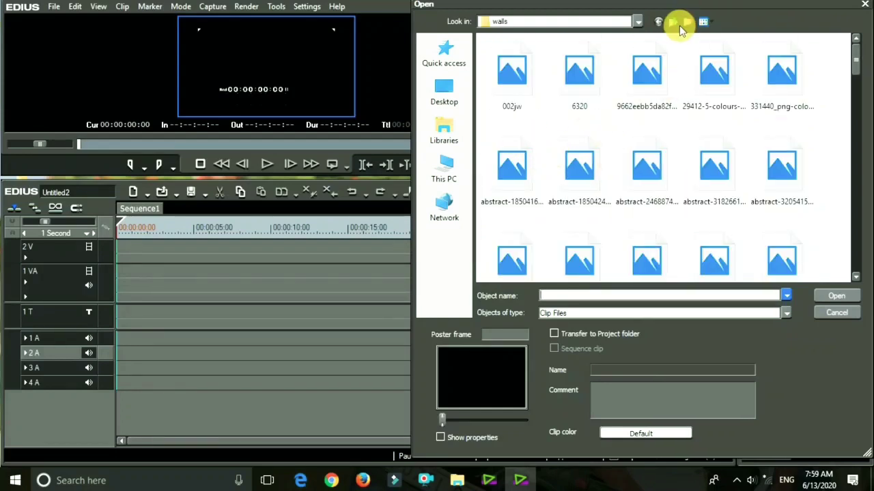
left_click(674, 22)
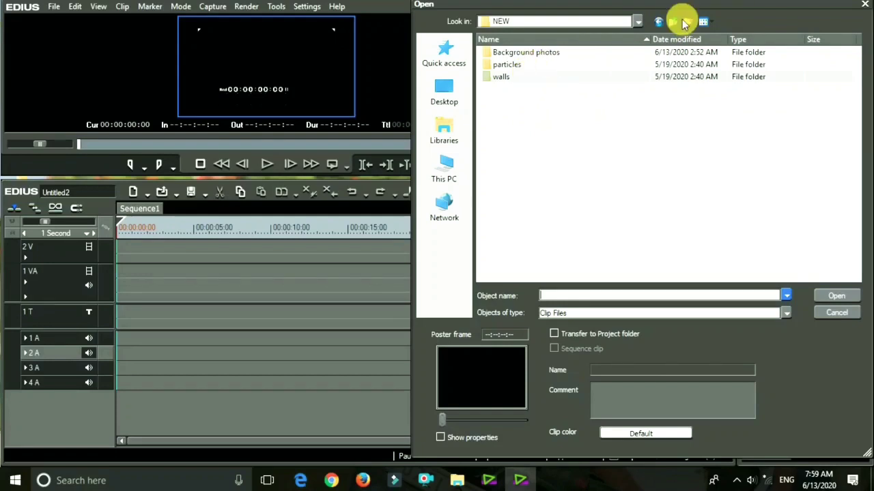
double_click(552, 53)
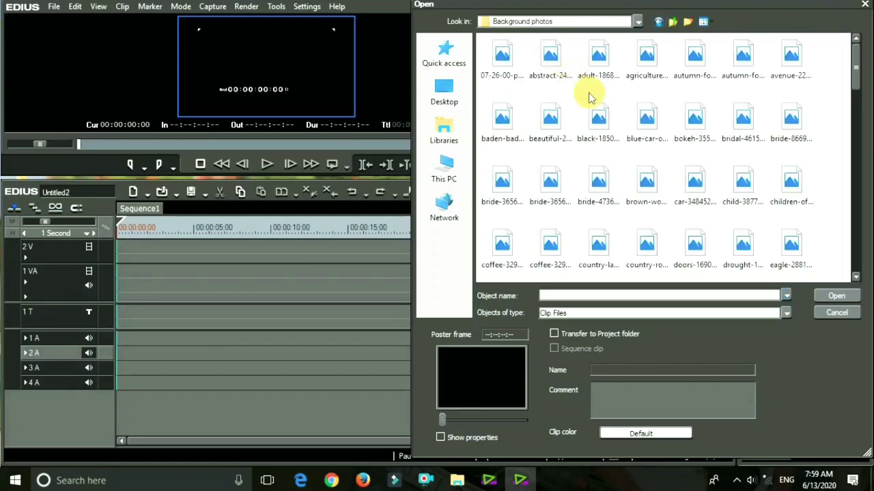
left_click(593, 61)
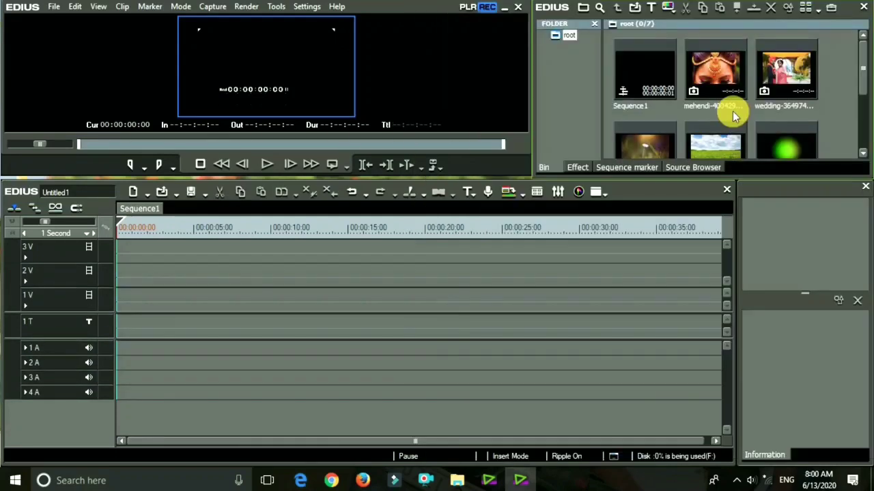
- Place the summer-sun-bloo… meadow image from the bin at the start of video track 1V
scroll(733, 112, "down", 2)
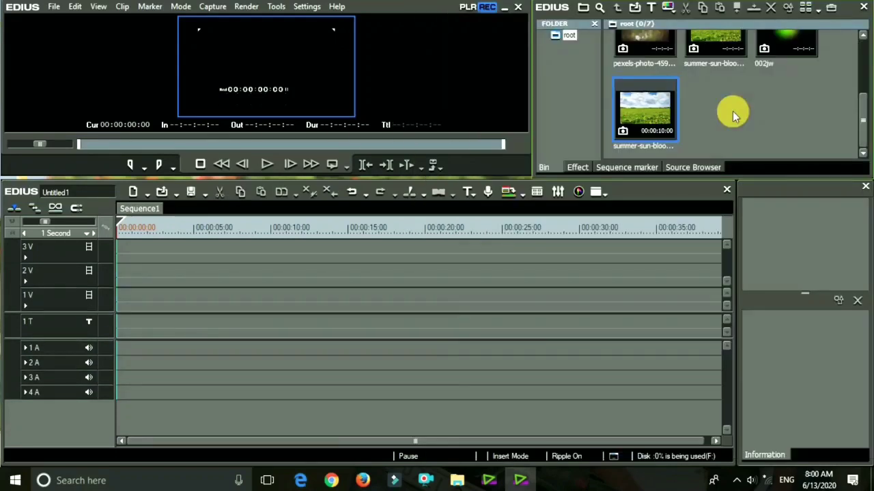
scroll(733, 111, "up", 2)
scroll(733, 112, "down", 2)
scroll(733, 112, "up", 2)
scroll(733, 113, "down", 2)
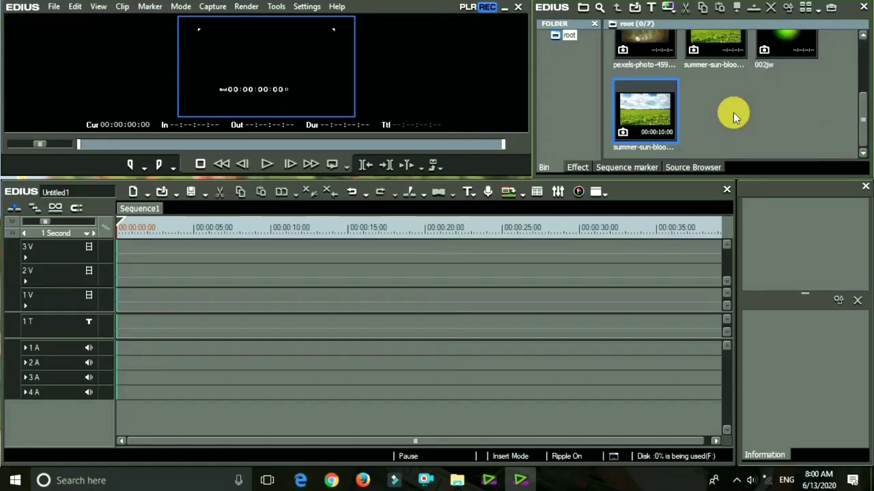
scroll(733, 113, "up", 2)
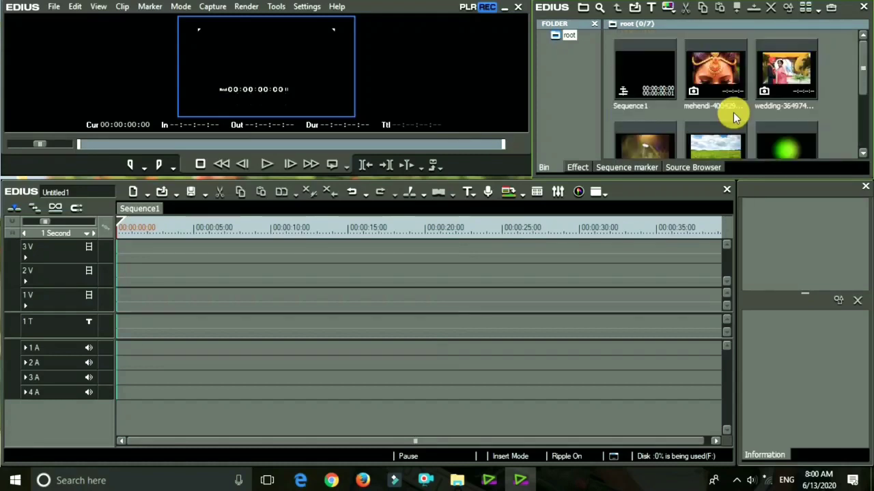
left_click(717, 144)
scroll(718, 142, "down", 2)
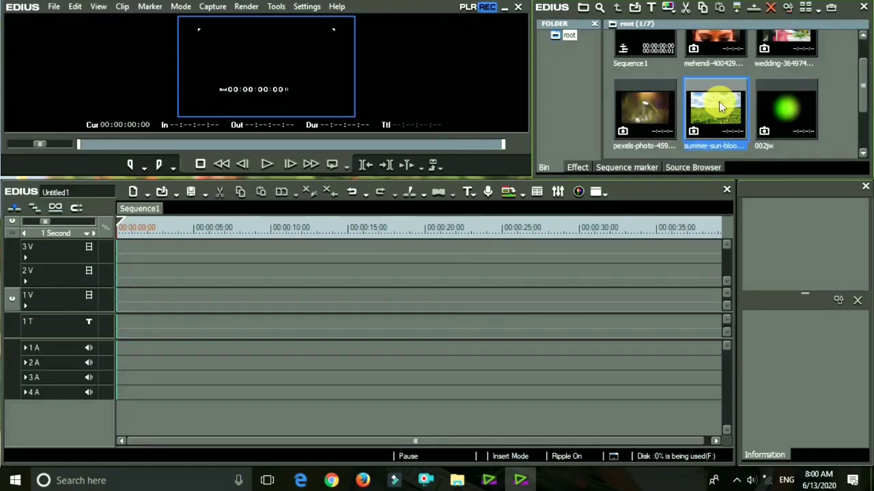
left_click_drag(718, 101, 121, 296)
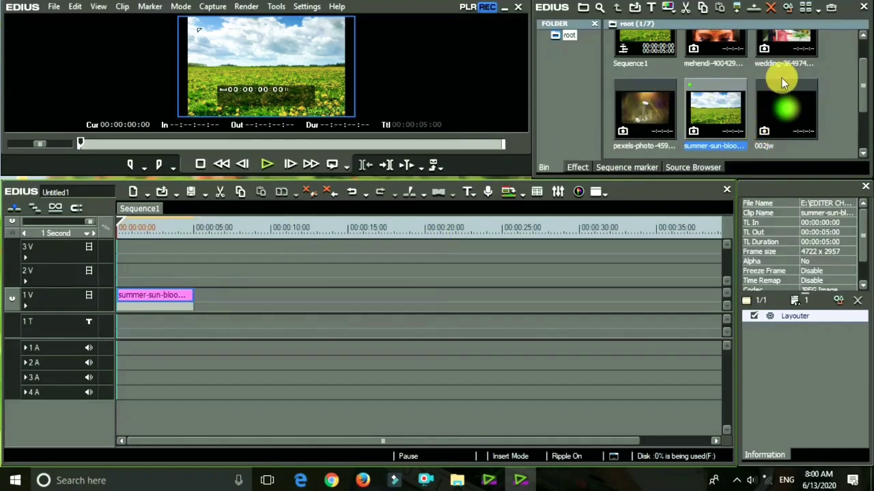
- Place the wedding-364974… image at the start of track 2V and move the timeline cursor to 00:00:00:21
scroll(781, 78, "up", 1)
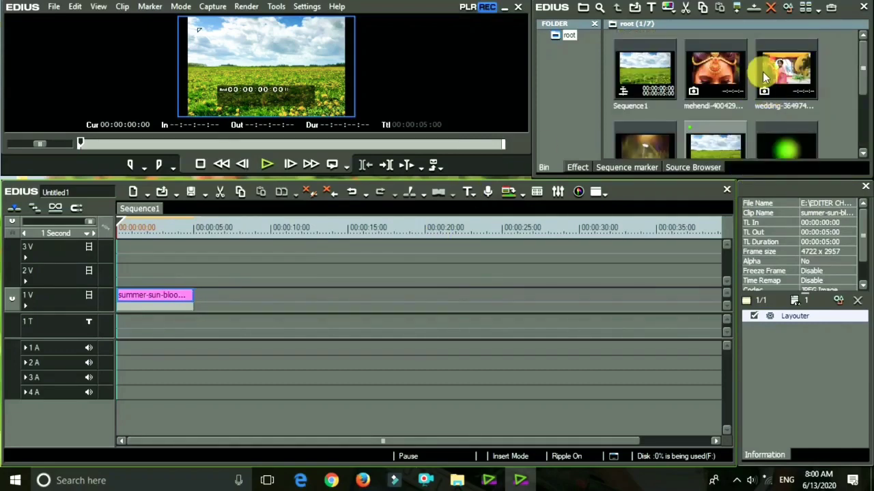
left_click_drag(775, 72, 120, 272)
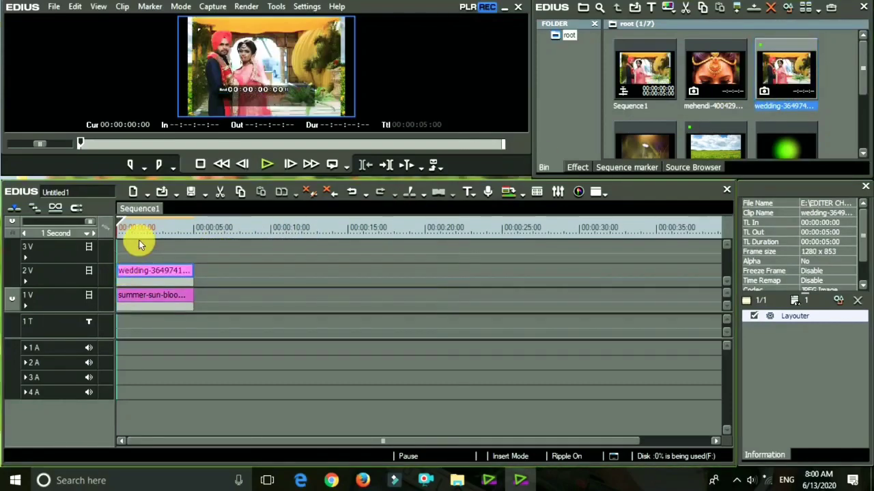
left_click_drag(139, 224, 128, 222)
- Enlarge the meadow clip on track 1V in the Layouter to a stretch of about 40.9 % so it fills the frame width
left_click(148, 296)
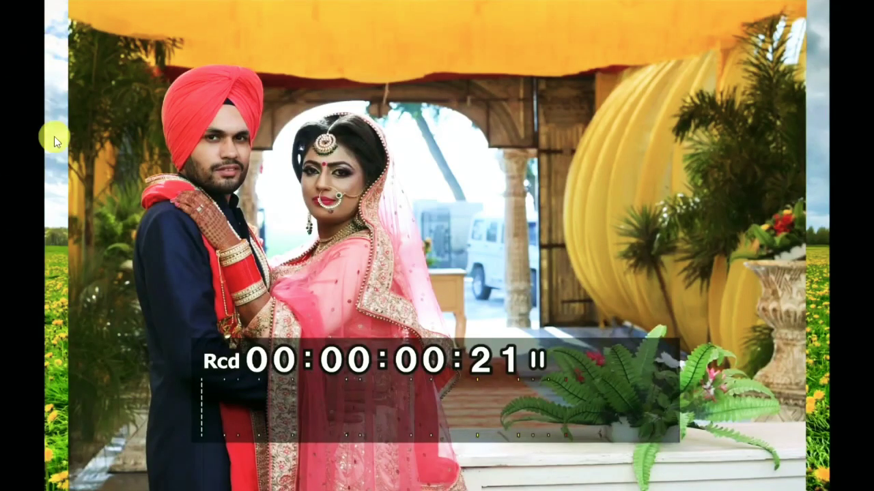
left_click(340, 166)
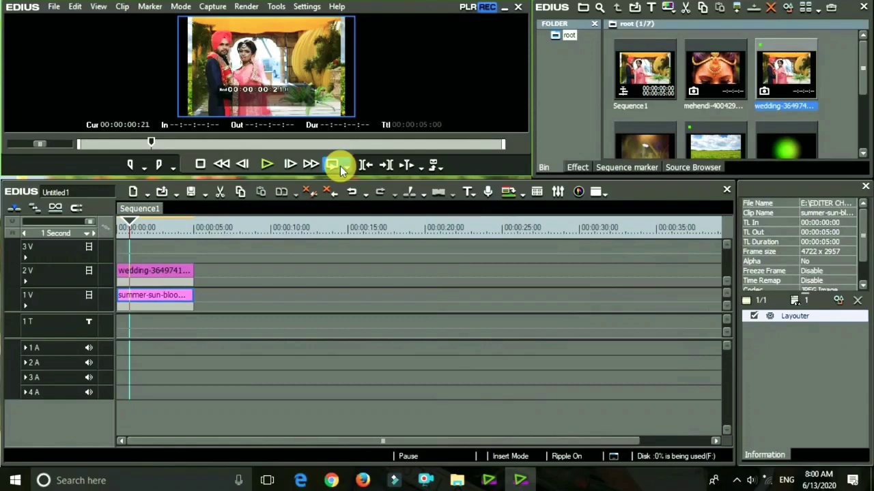
left_click(828, 314)
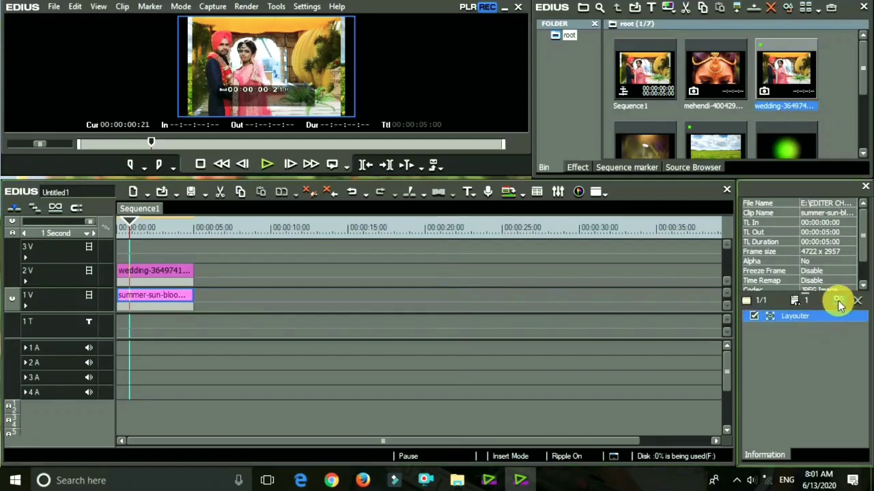
left_click(837, 303)
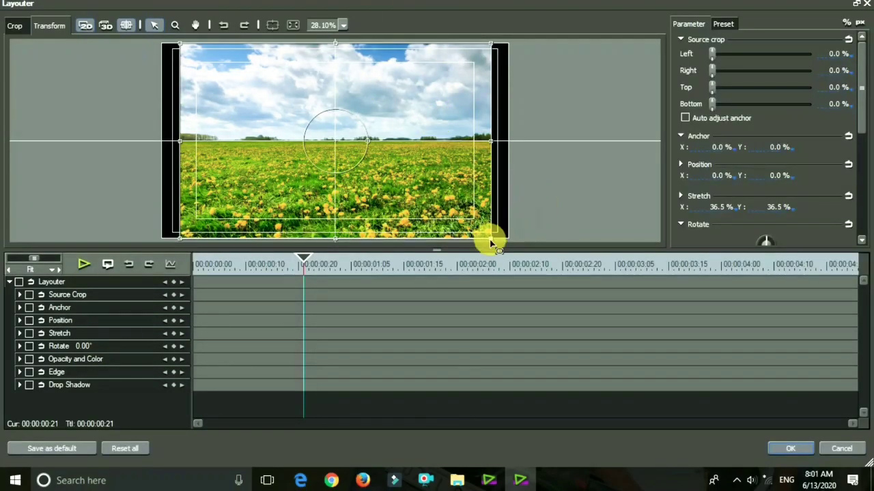
left_click_drag(495, 239, 523, 253)
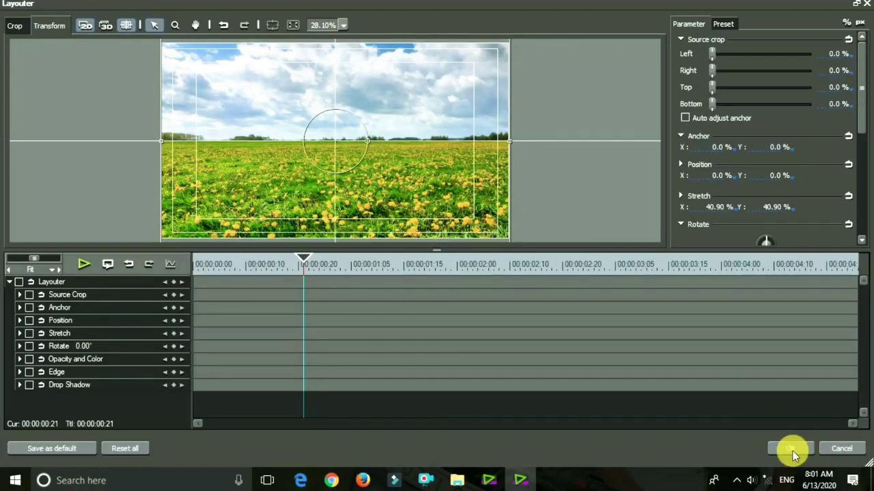
left_click(790, 448)
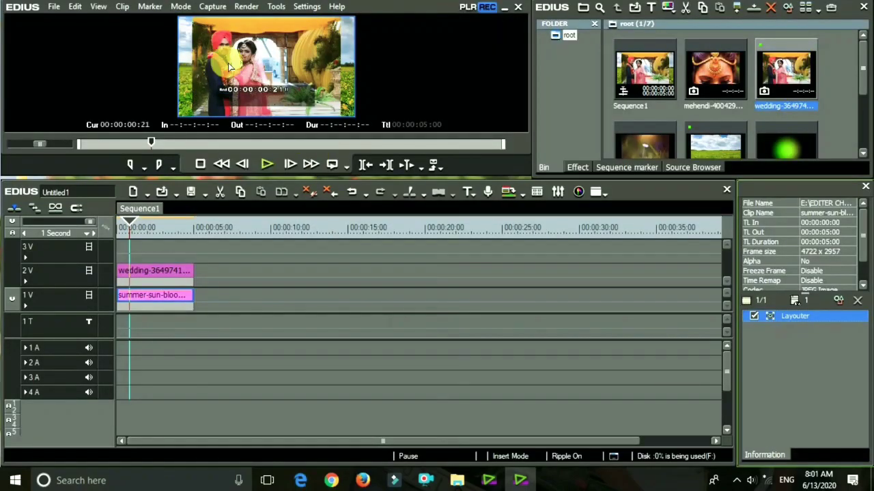
- Enlarge the wedding clip on track 2V in the Layouter to a stretch of 150.20 % so it fills the frame width
left_click(155, 272)
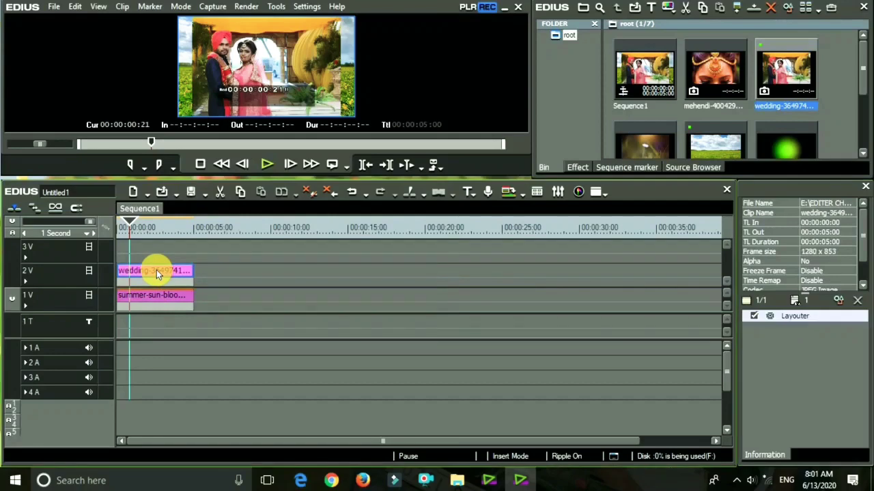
double_click(807, 317)
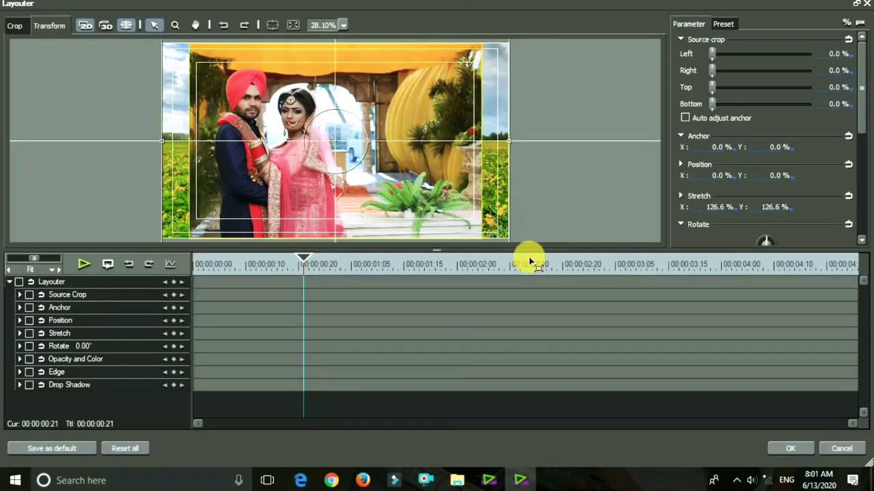
left_click_drag(530, 261, 498, 210)
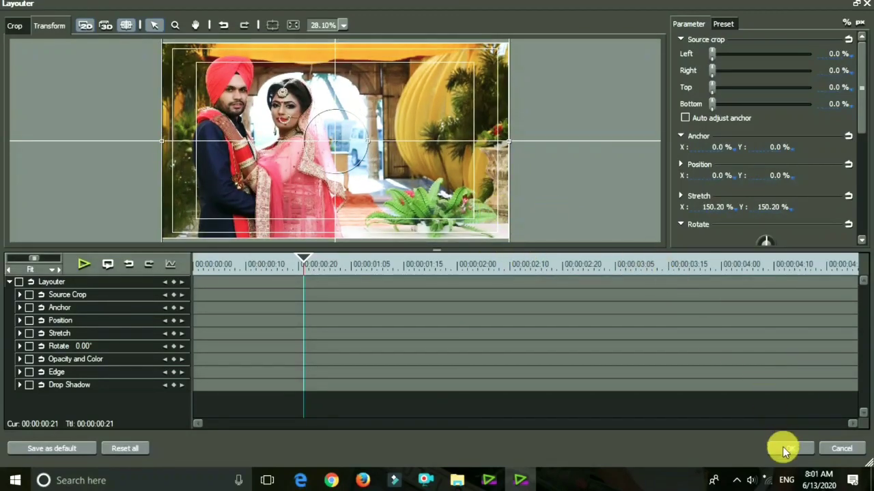
left_click(782, 446)
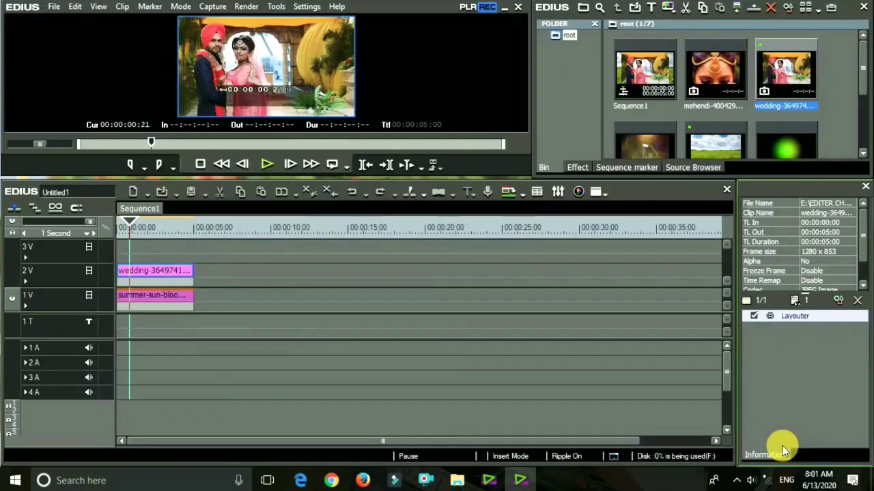
- Select the wedding clip on track 2V and scrub the timeline cursor back to 00:00:00:00
left_click(159, 271)
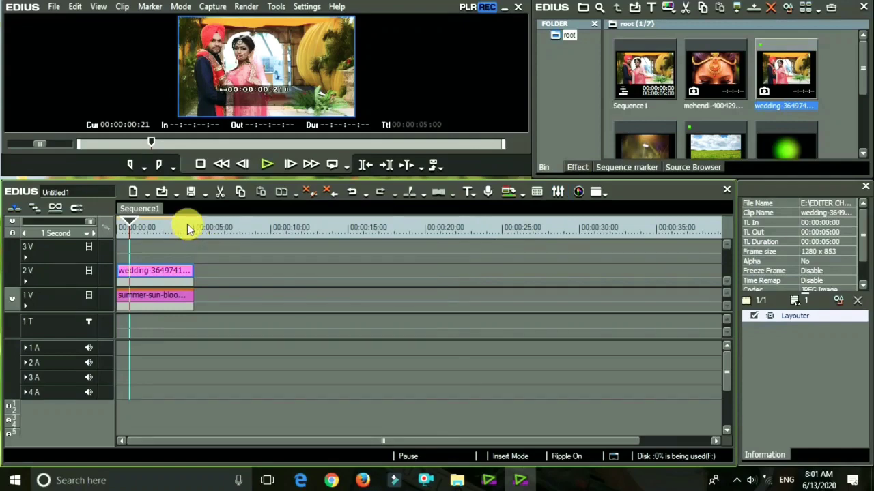
mouse_move(123, 227)
left_mouse_down()
mouse_move(131, 233)
mouse_move(93, 228)
mouse_move(136, 225)
left_mouse_up()
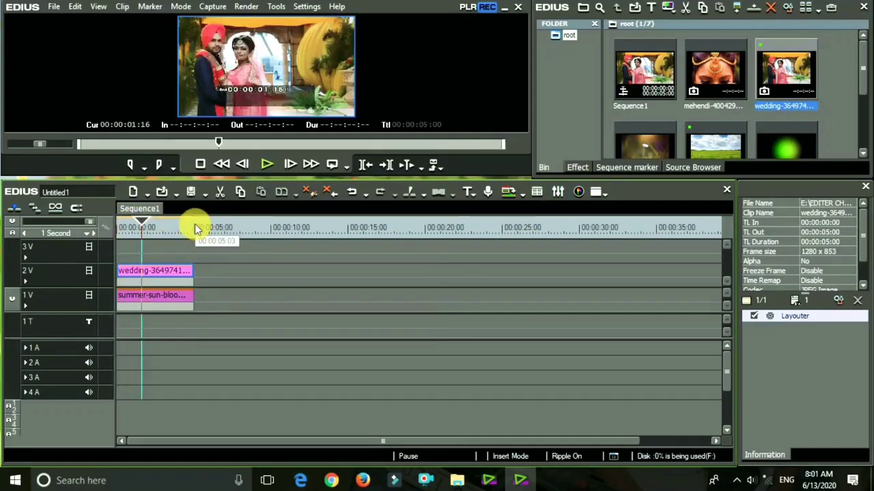
left_click_drag(196, 228, 87, 238)
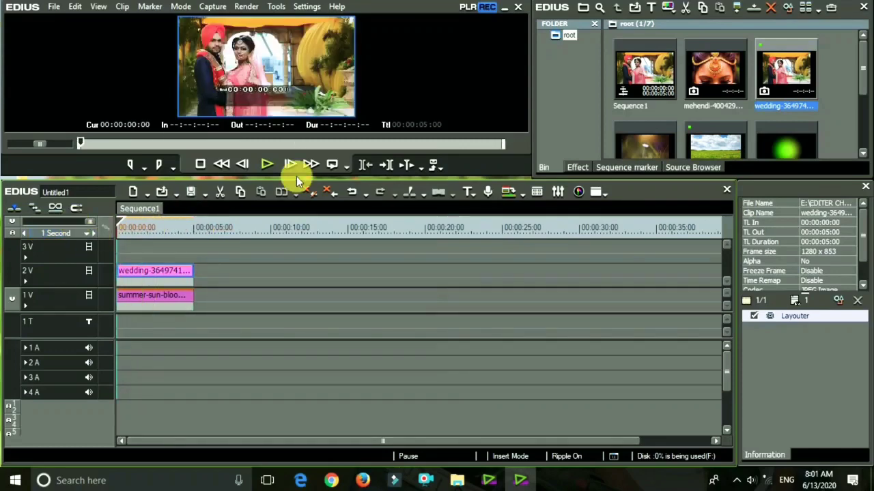
- Apply the Mask video filter to the wedding clip on track 2V
left_click(576, 168)
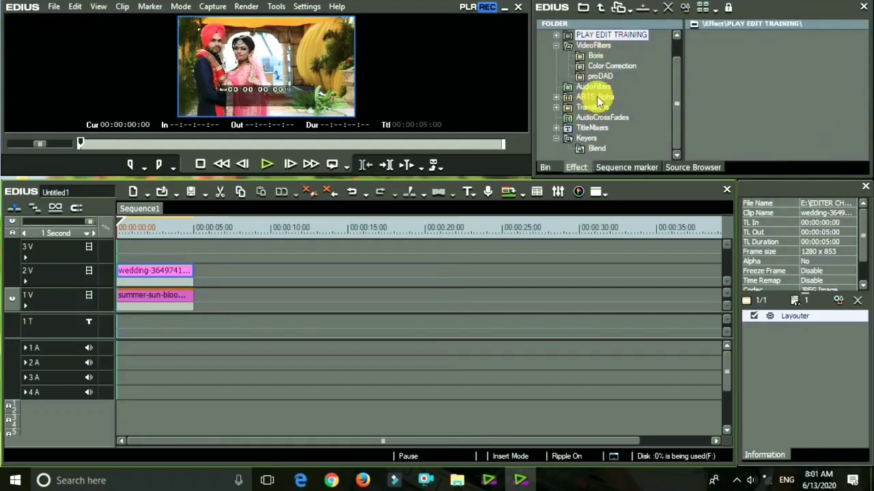
scroll(597, 97, "up", 1)
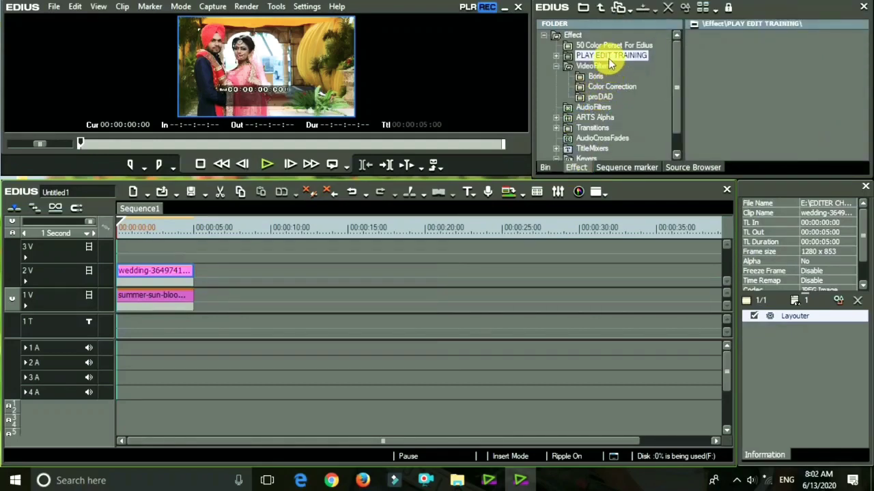
left_click(591, 66)
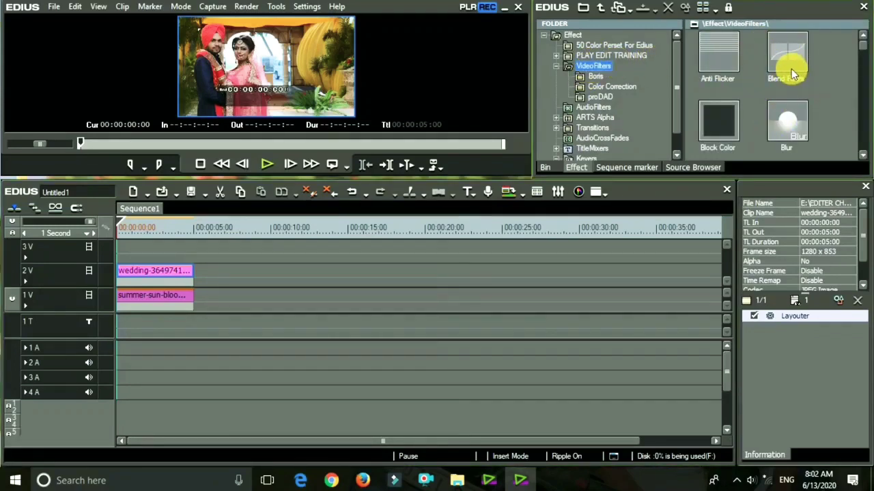
scroll(791, 75, "down", 4)
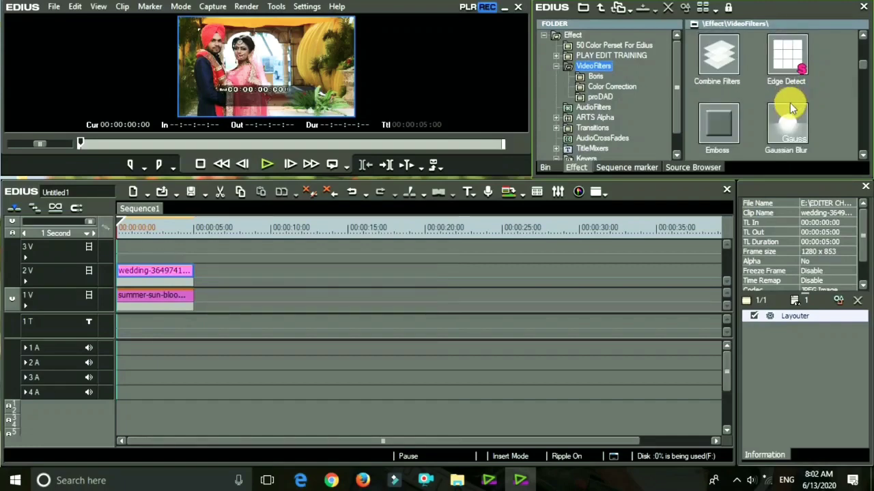
scroll(792, 107, "down", 3)
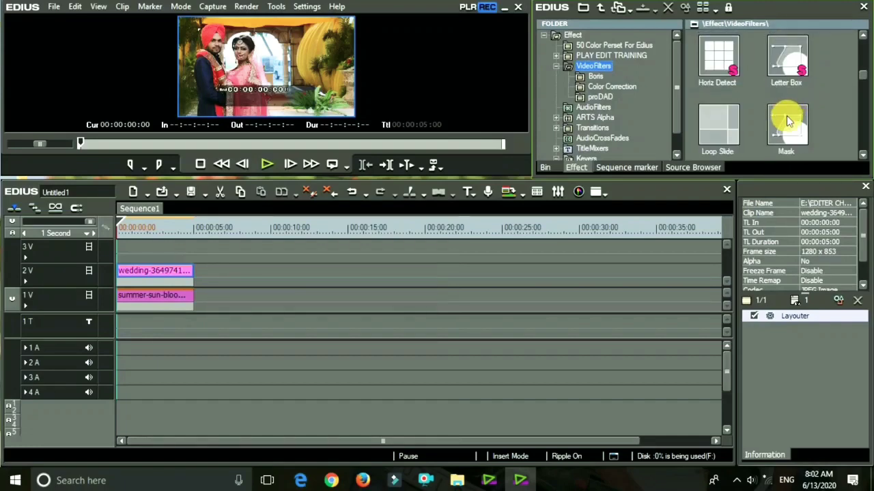
left_click(787, 117)
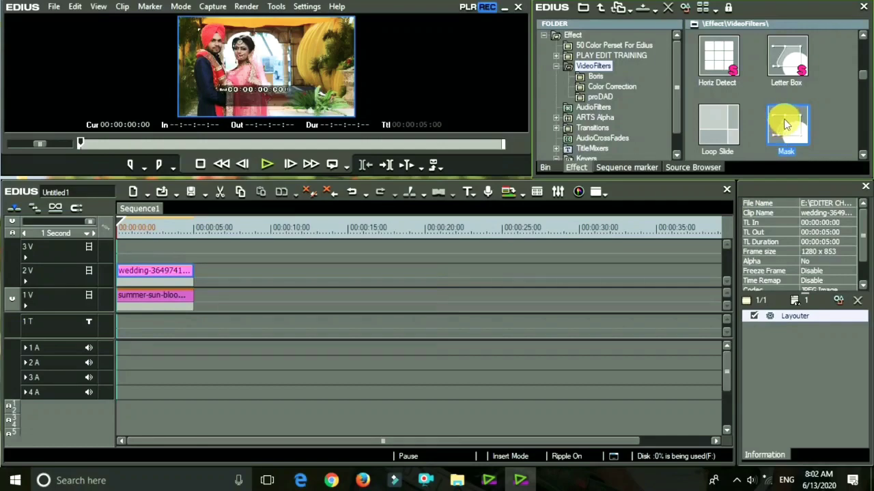
left_click_drag(785, 118, 197, 246)
left_click_drag(137, 247, 140, 273)
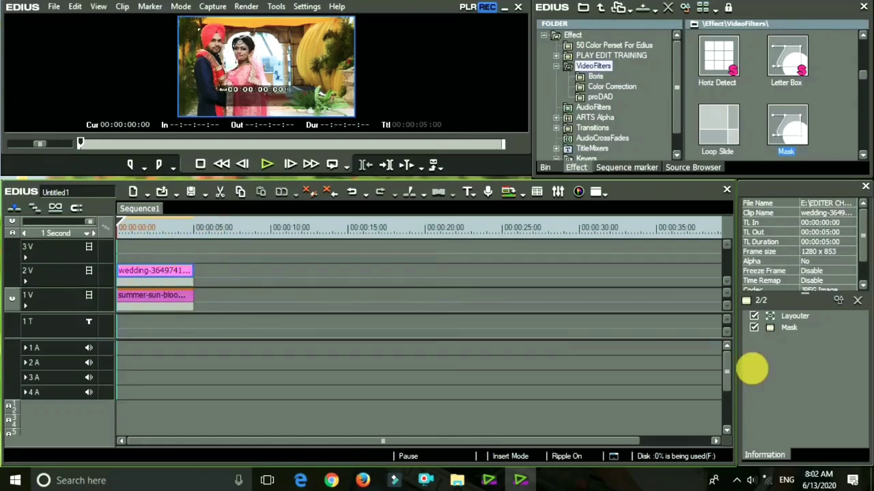
- Open the settings of the Mask filter applied to the wedding clip
left_click(790, 329)
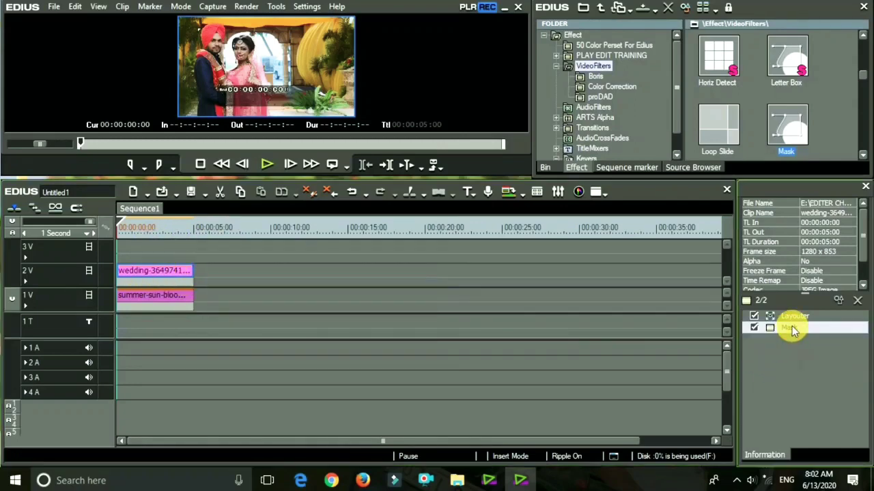
left_click(795, 328)
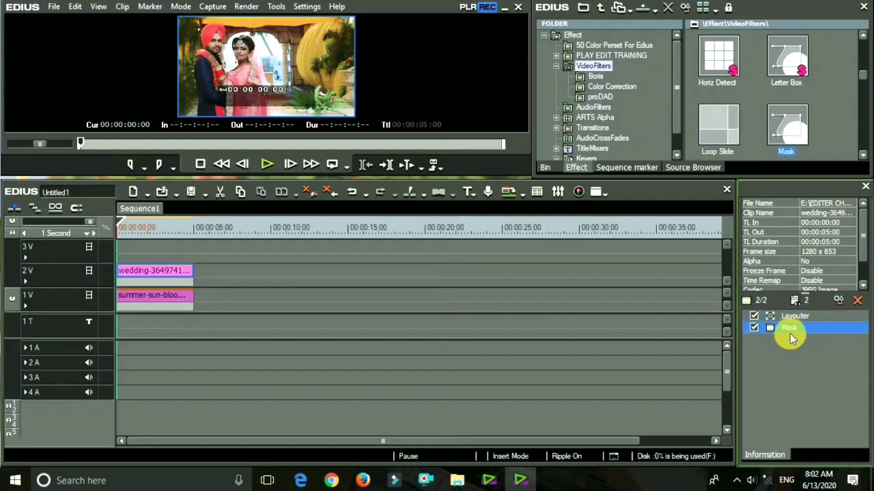
double_click(792, 327)
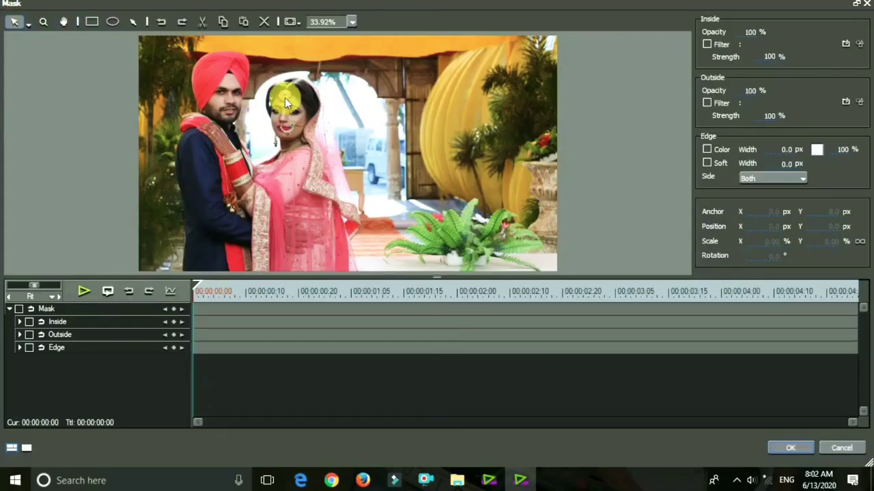
- Try a rectangular mask over the couple's faces and upper bodies, then delete it
left_click(45, 24)
left_click(63, 22)
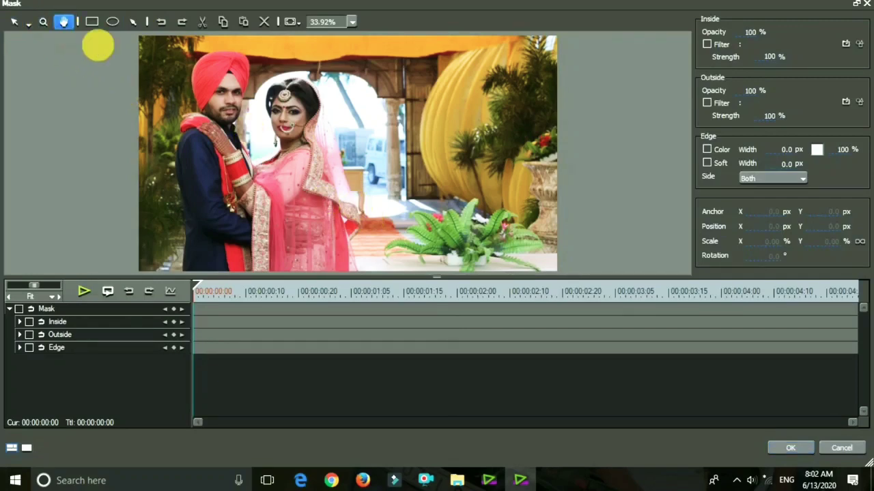
left_click_drag(281, 130, 280, 127)
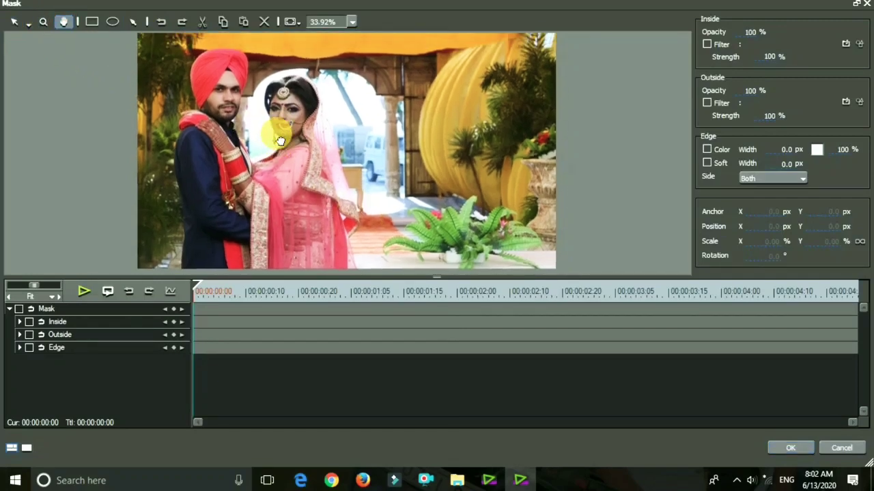
left_click(91, 22)
left_click_drag(222, 71, 390, 207)
left_click_drag(376, 133, 358, 130)
key("Delete")
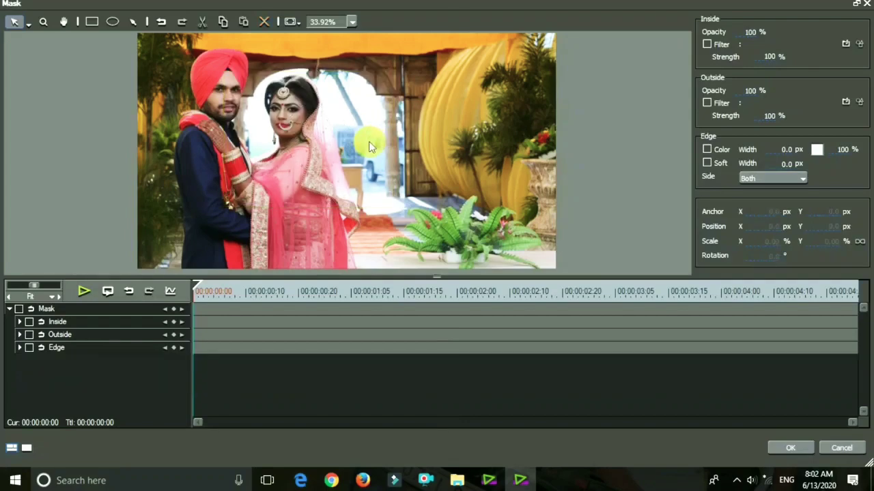
- Draw a closed four-point diamond mask path around the couple, with its top point between and above their heads
left_click(136, 26)
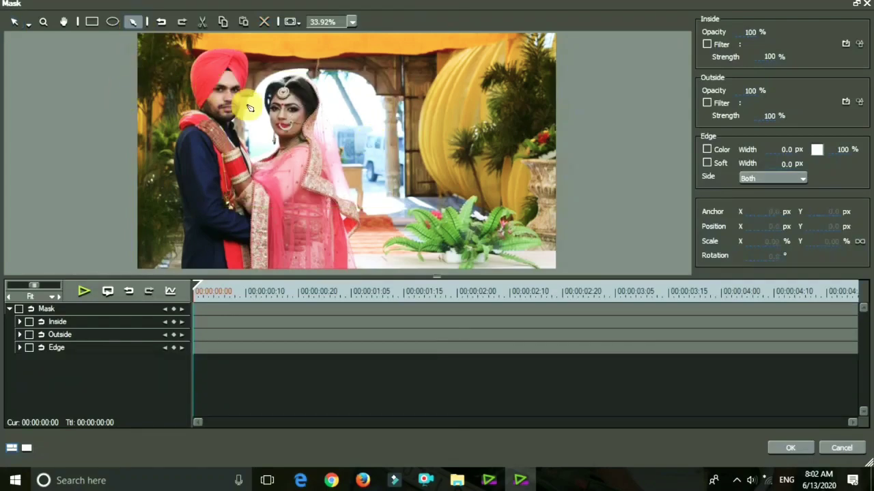
left_click(265, 60)
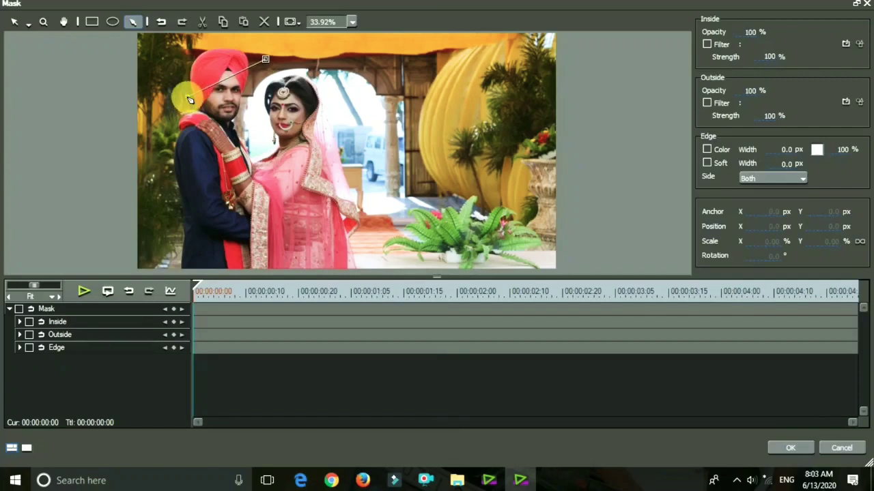
left_click(188, 100)
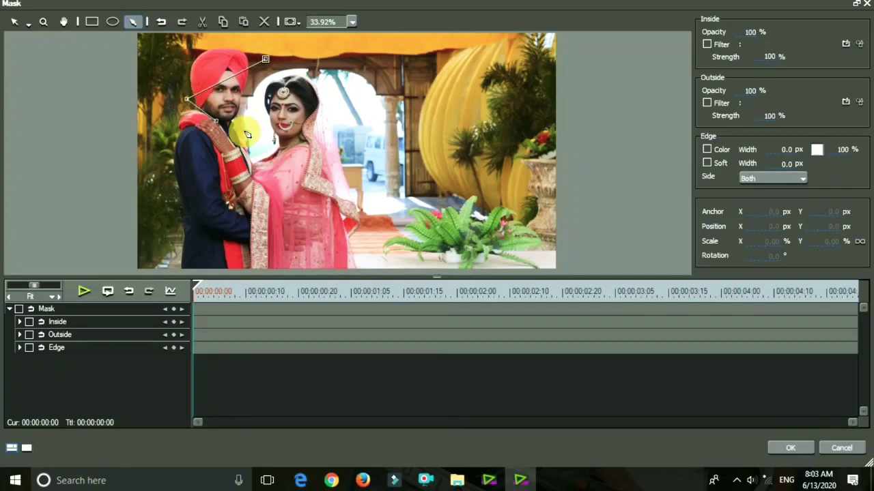
left_click(265, 213)
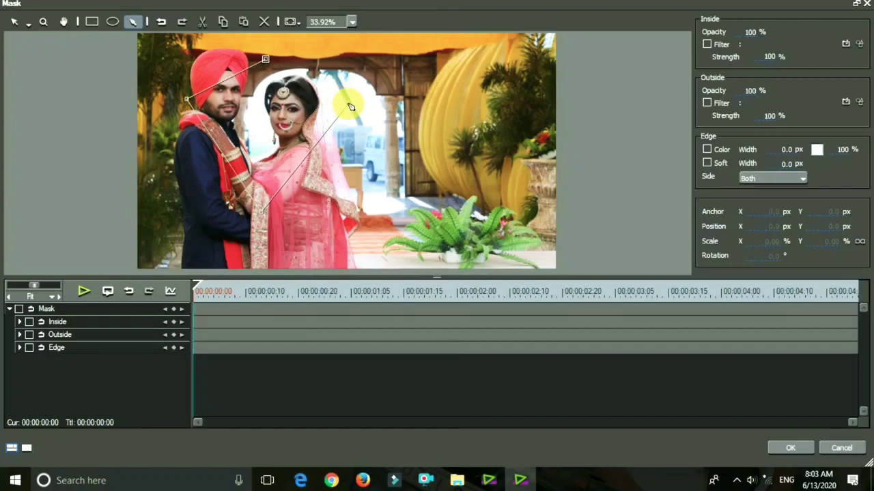
left_click(349, 106)
left_click(266, 59)
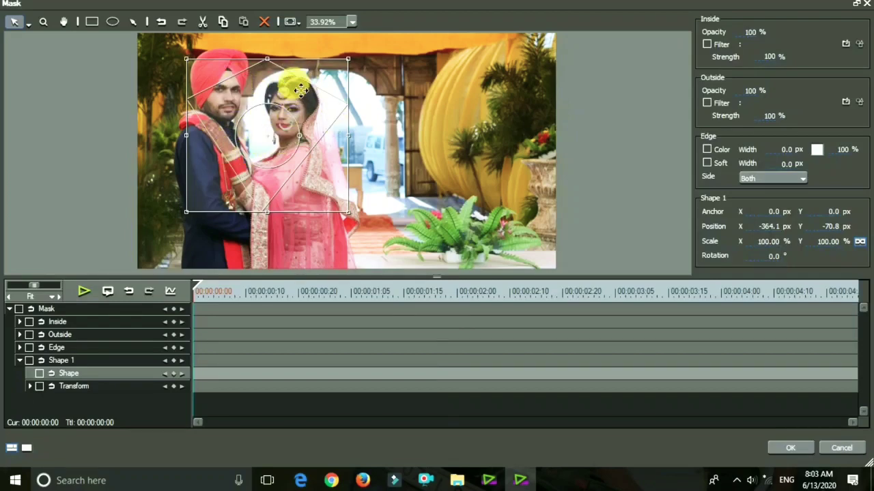
- Reshape the diamond mask into a heart by bending its two upper edges into rounded lobes and its lower edges slightly outward
right_click(275, 73)
mouse_move(301, 86)
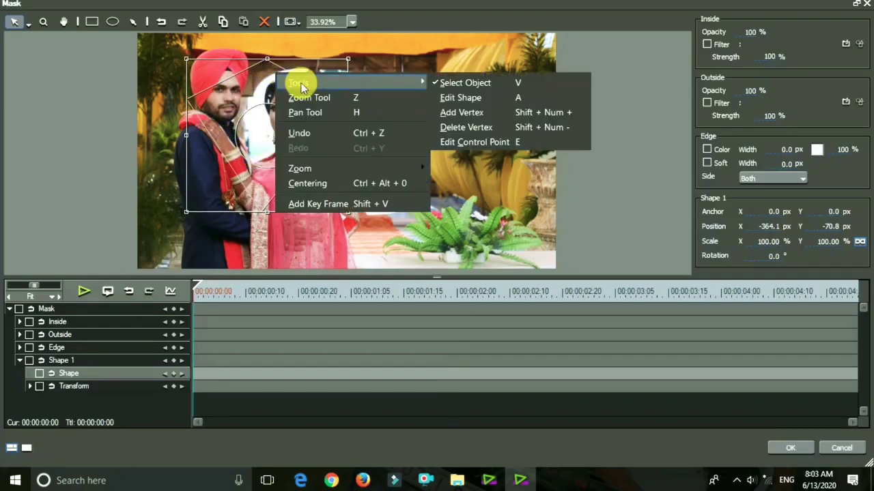
left_click(27, 27)
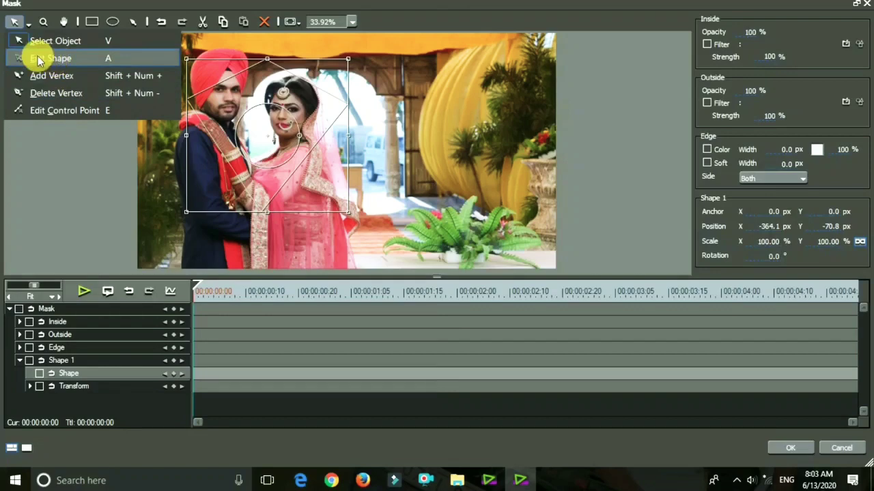
left_click(73, 58)
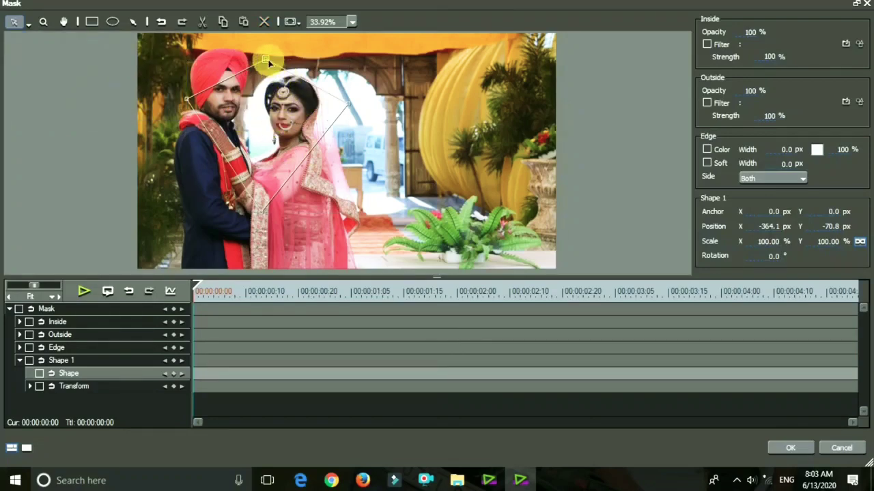
left_click(200, 100)
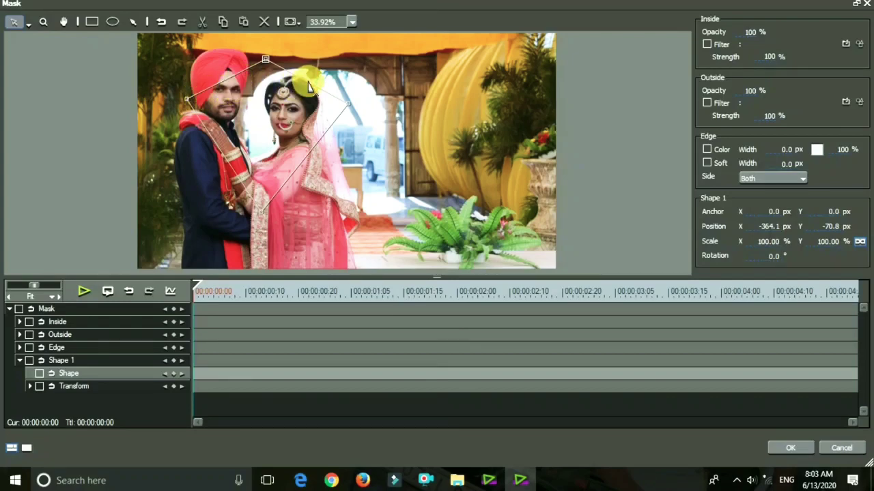
left_click_drag(308, 86, 322, 60)
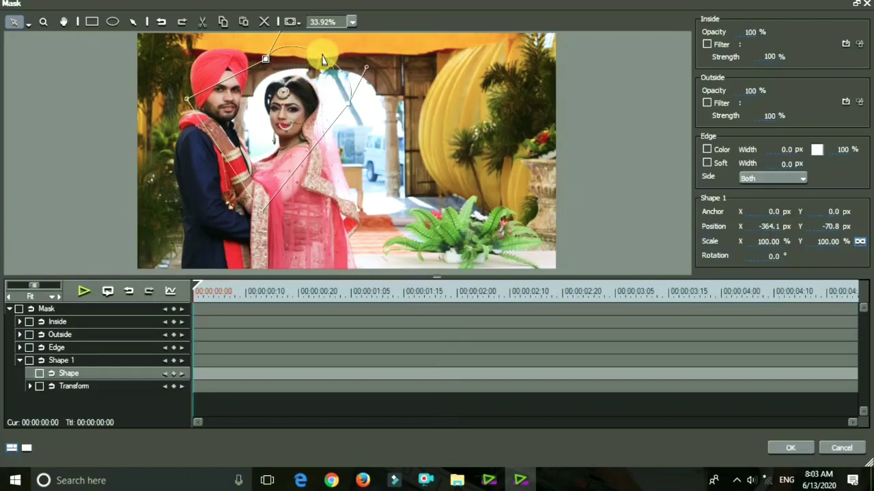
left_click(223, 85)
left_click_drag(224, 86, 212, 52)
left_click_drag(209, 51, 203, 48)
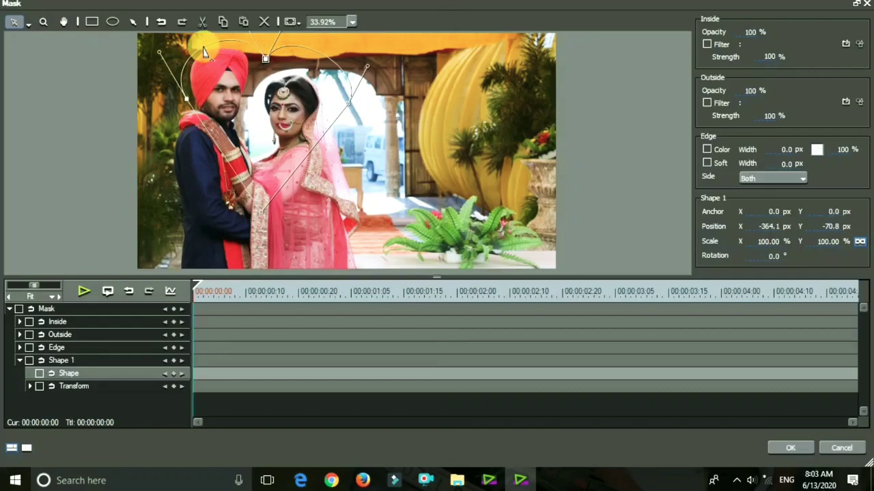
left_click_drag(325, 61, 333, 56)
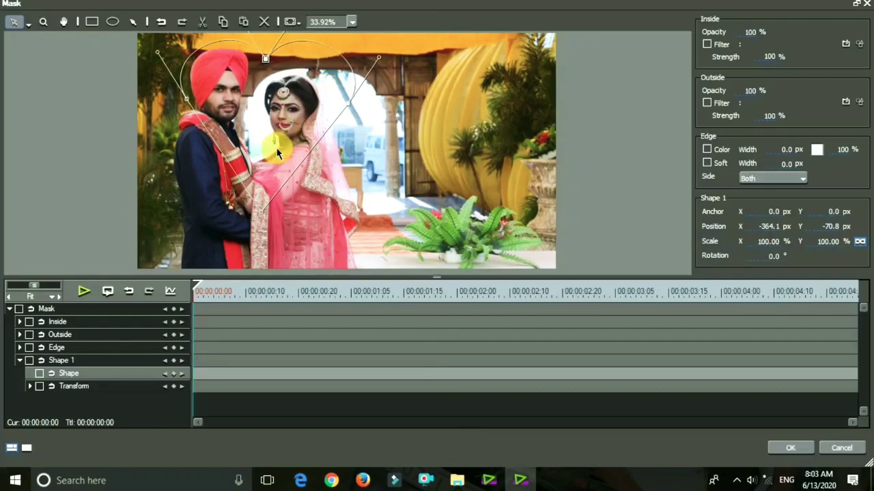
mouse_move(220, 150)
left_mouse_down()
mouse_move(204, 136)
mouse_move(213, 156)
left_mouse_up()
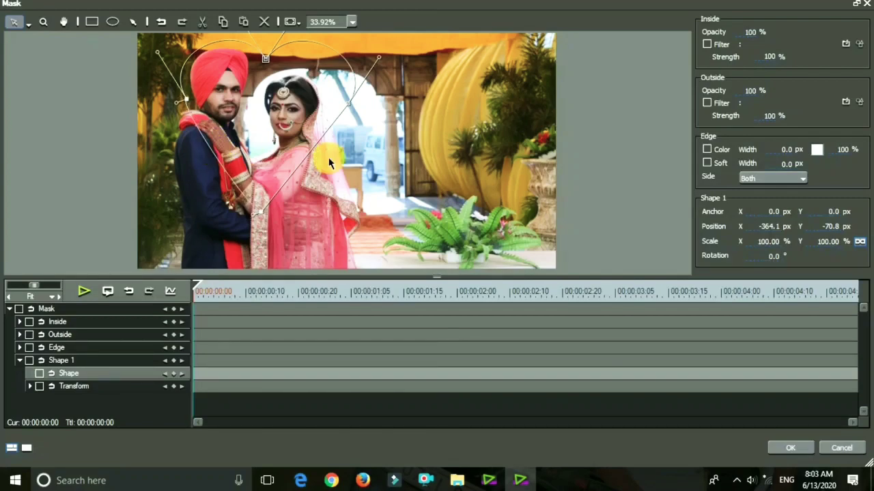
left_click_drag(318, 146, 324, 149)
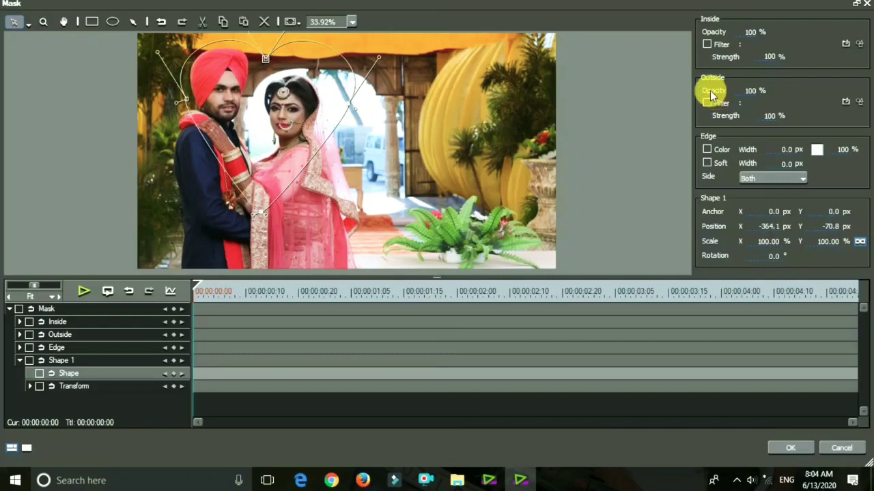
- Set the opacity outside the heart mask to 0%, apply it and preview the result full screen
left_click_drag(750, 89, 756, 207)
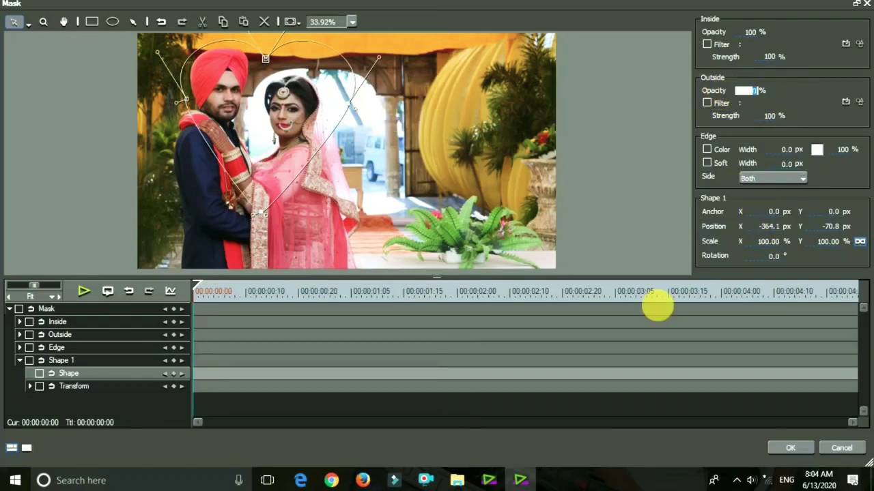
left_click(792, 447)
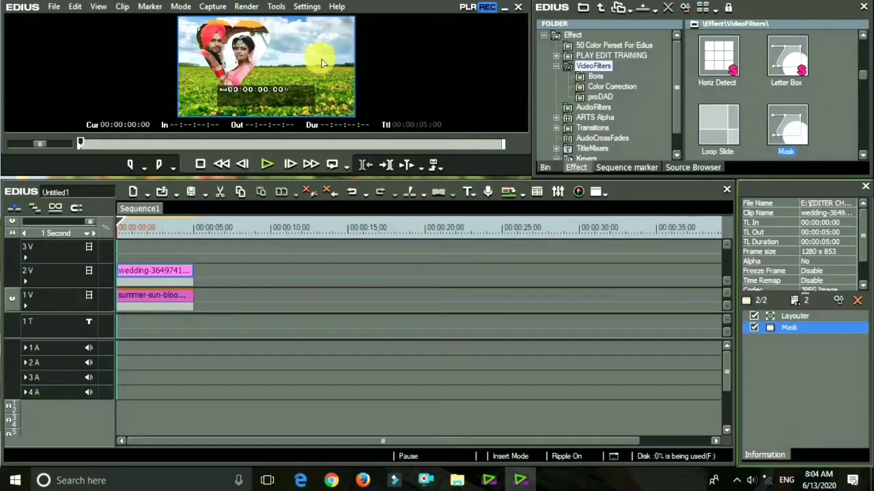
double_click(237, 53)
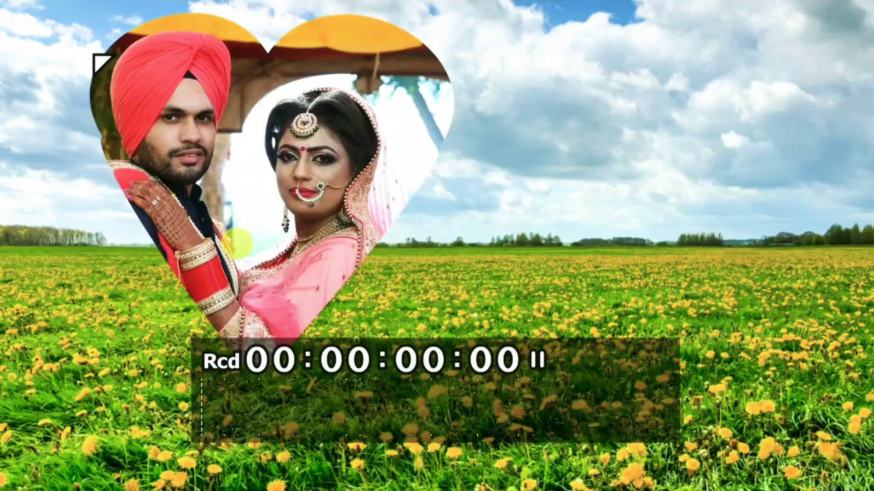
key("Escape")
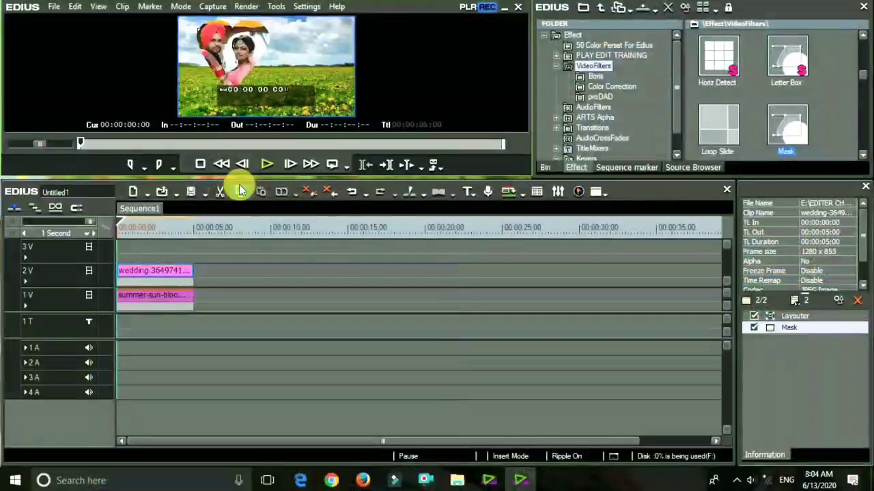
- Reopen the Mask filter settings and enable a coloured mask edge in bright magenta
double_click(789, 329)
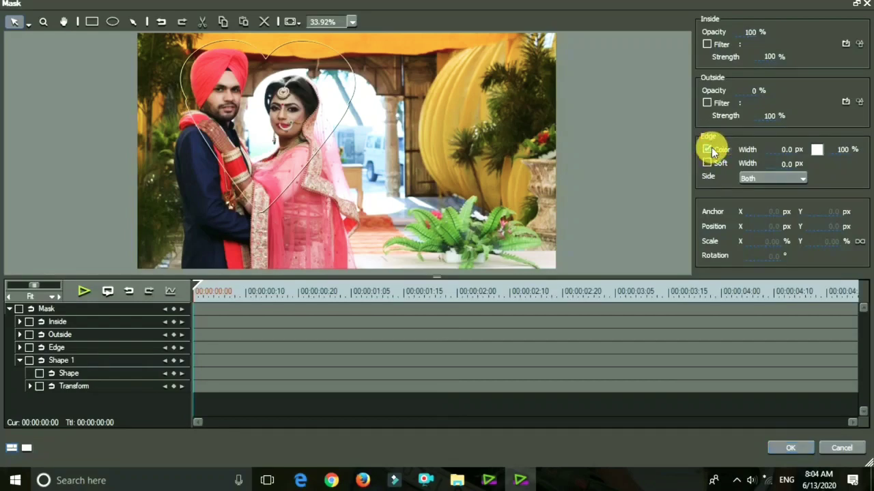
left_click(817, 149)
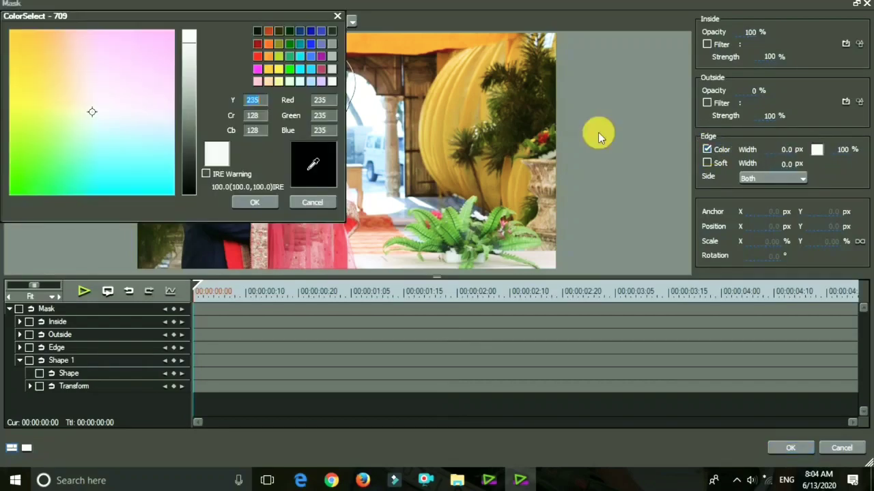
left_click(253, 69)
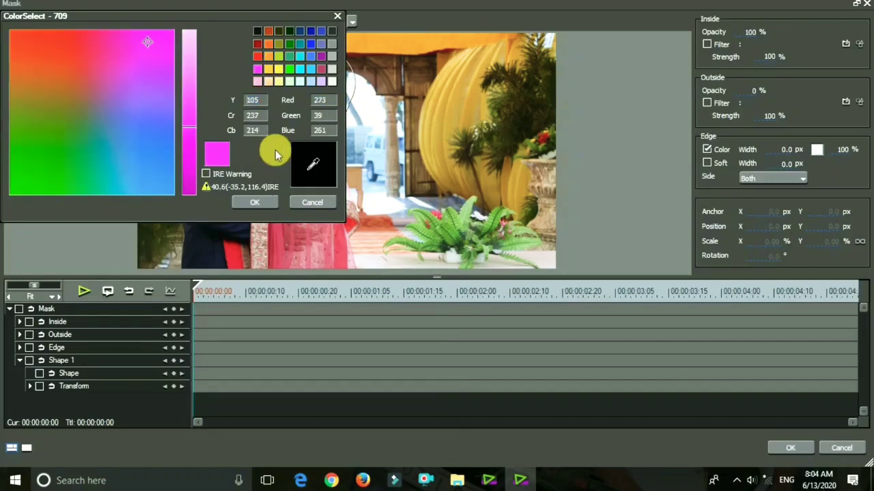
left_click(255, 201)
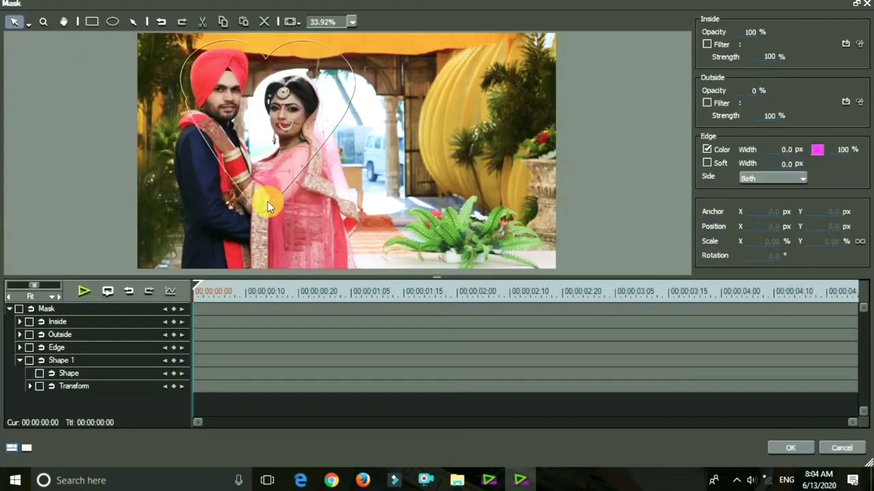
- Soften the mask edge by 20 px, set the colour edge width to 15 px, apply and preview full screen
left_click(707, 165)
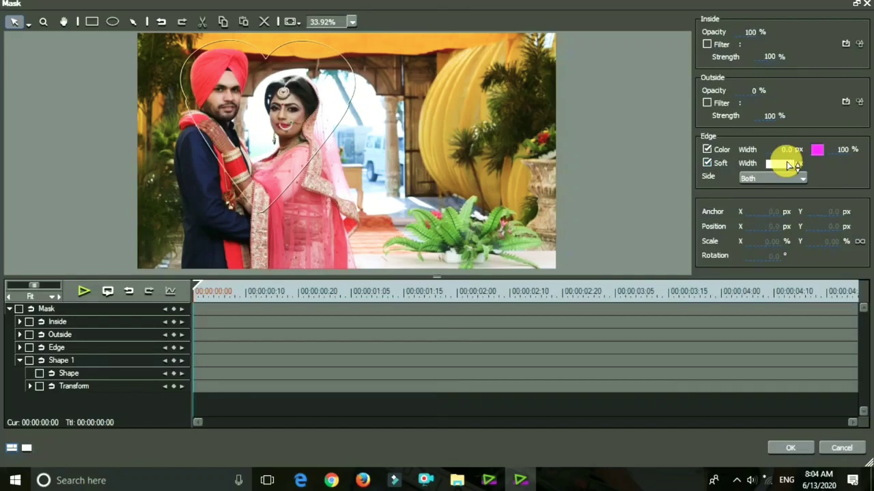
type("20")
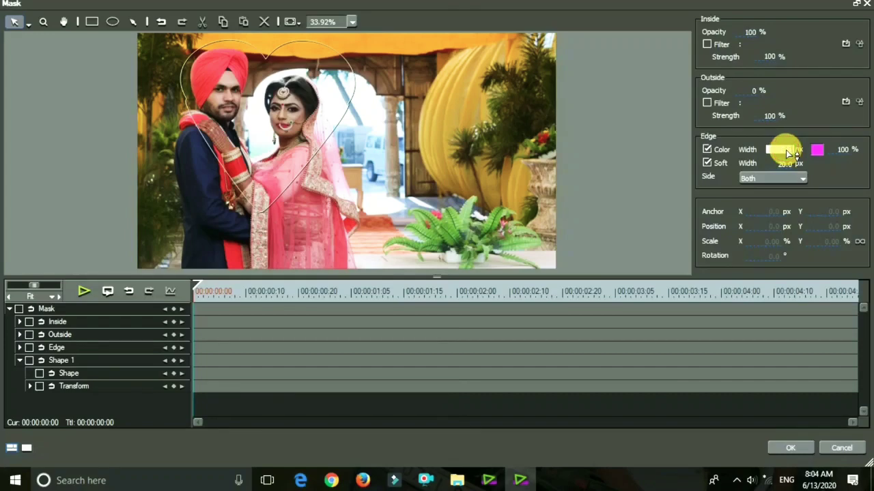
left_click(788, 153)
type("15")
left_click(791, 447)
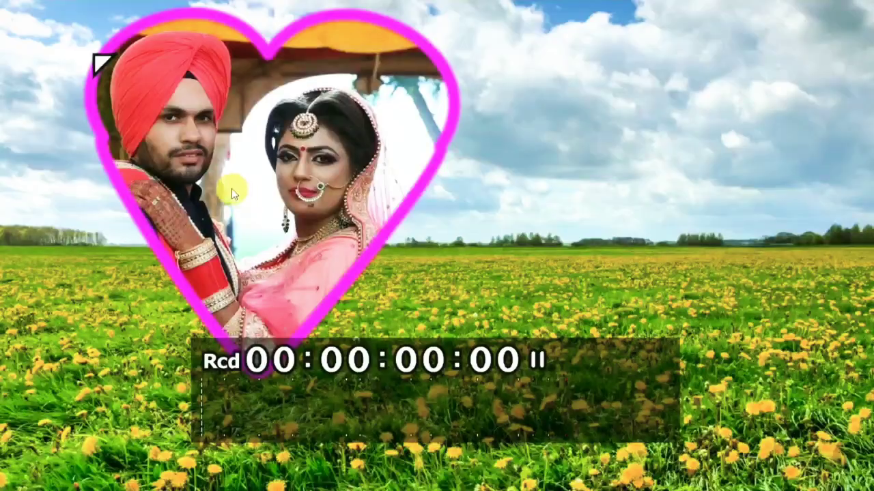
left_click(232, 190)
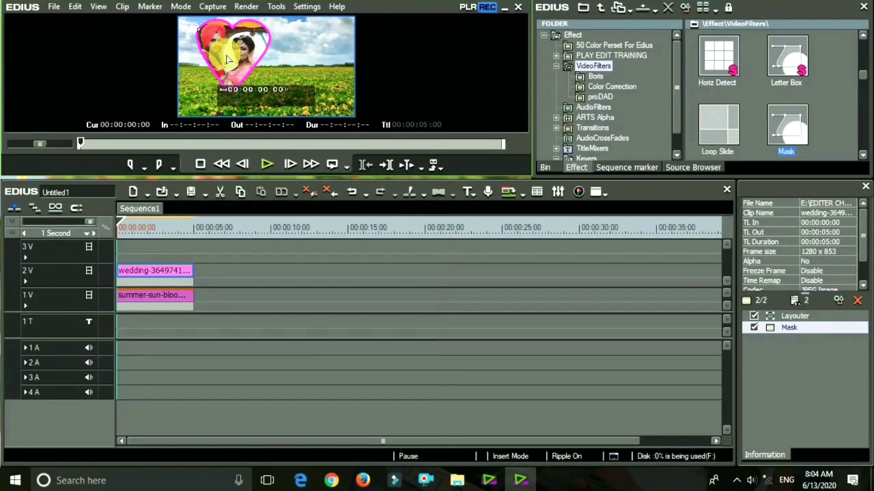
- Enable keyframing for the whole mask, then at the clip's start shrink the heart to about 16.5% and move it to the photo's lower-right corner
double_click(788, 327)
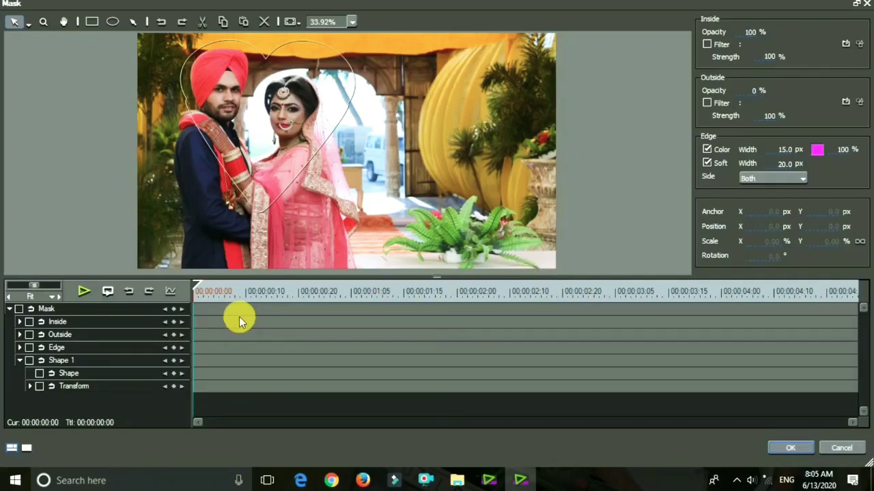
left_click_drag(197, 285, 116, 307)
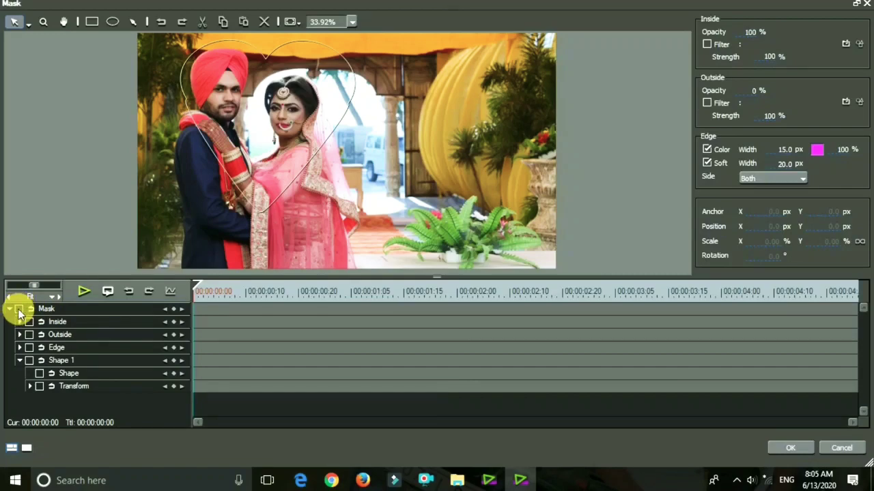
left_click(19, 309)
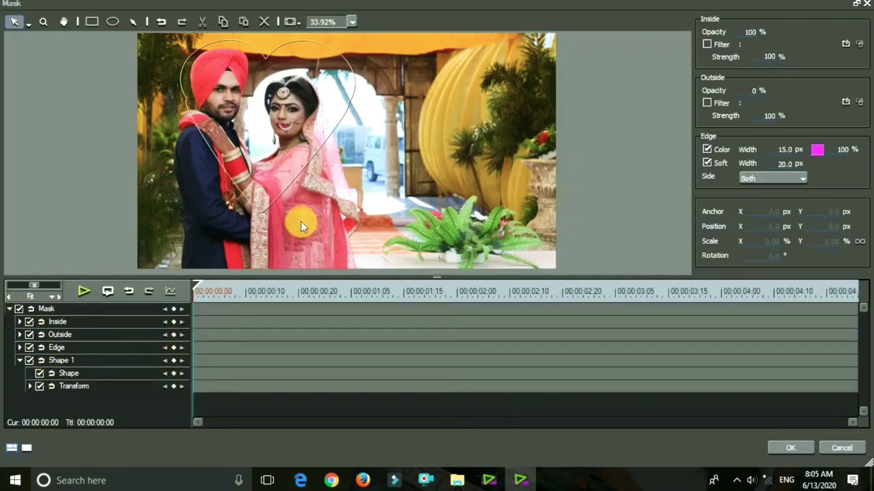
left_click(280, 127)
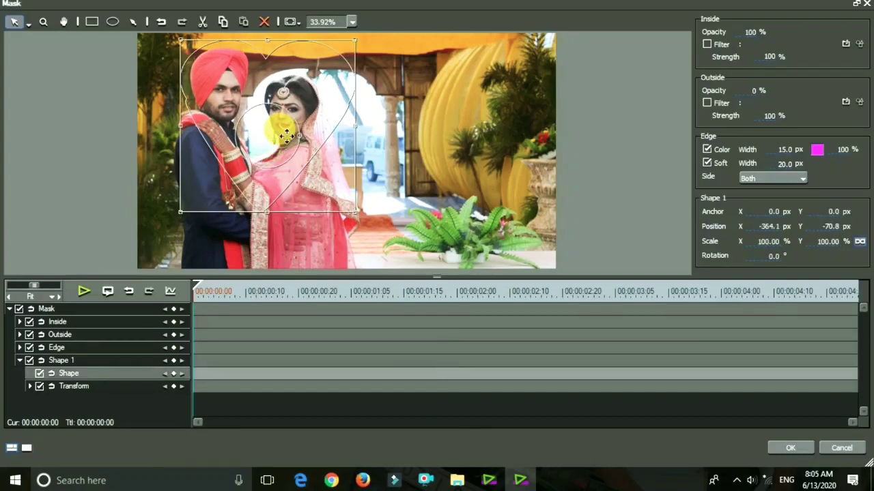
left_click_drag(357, 211, 281, 146)
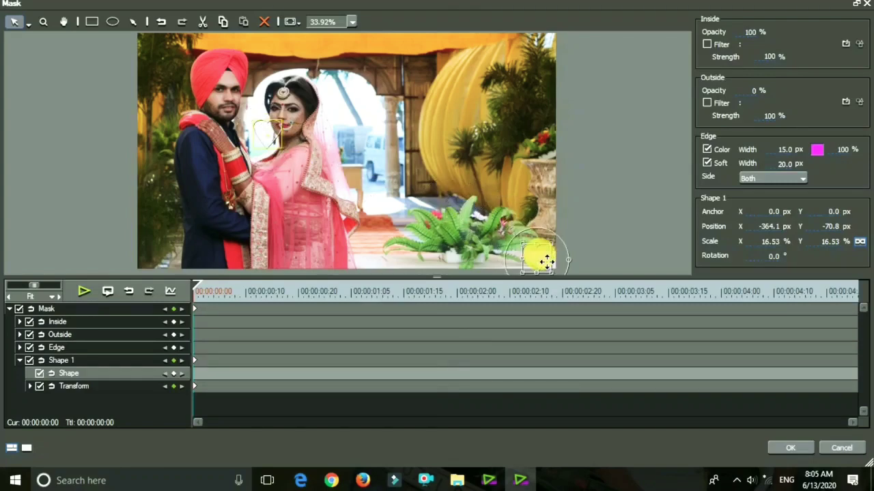
left_click_drag(556, 270, 540, 259)
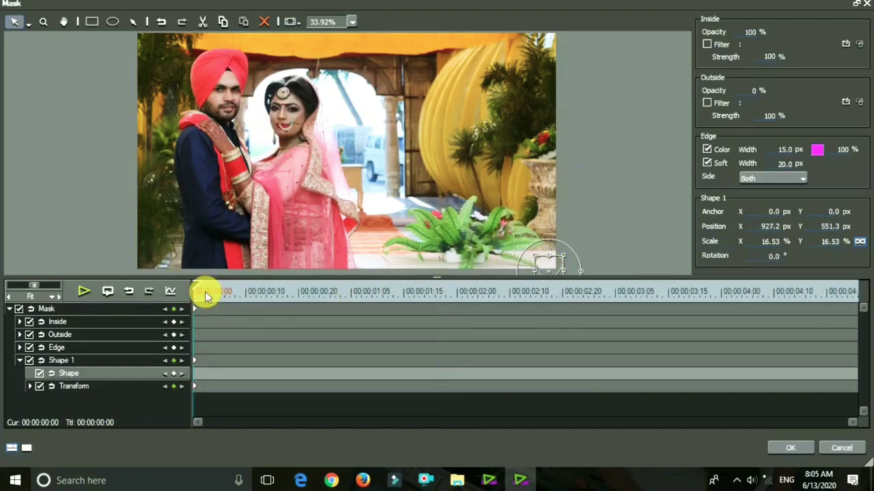
- At 00:00:03:01, move the heart back over the couple, enlarge it to frame them again, and apply the animation
left_click_drag(196, 292, 590, 333)
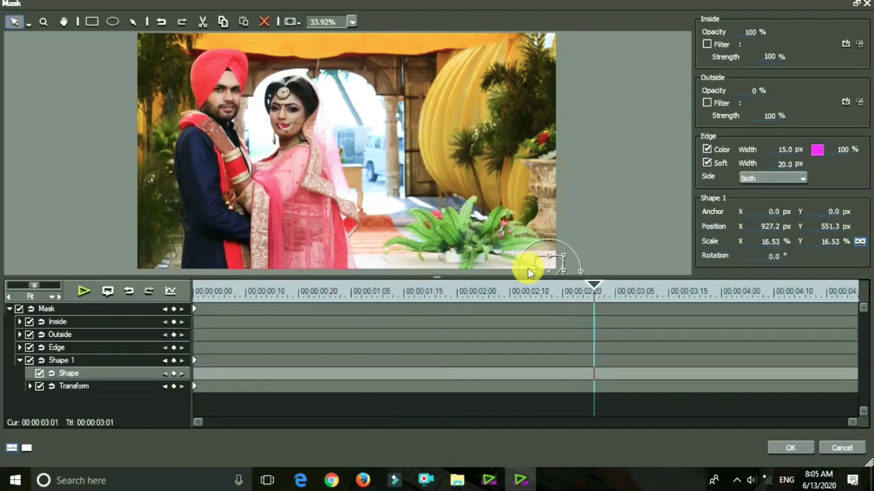
left_click_drag(553, 270, 315, 118)
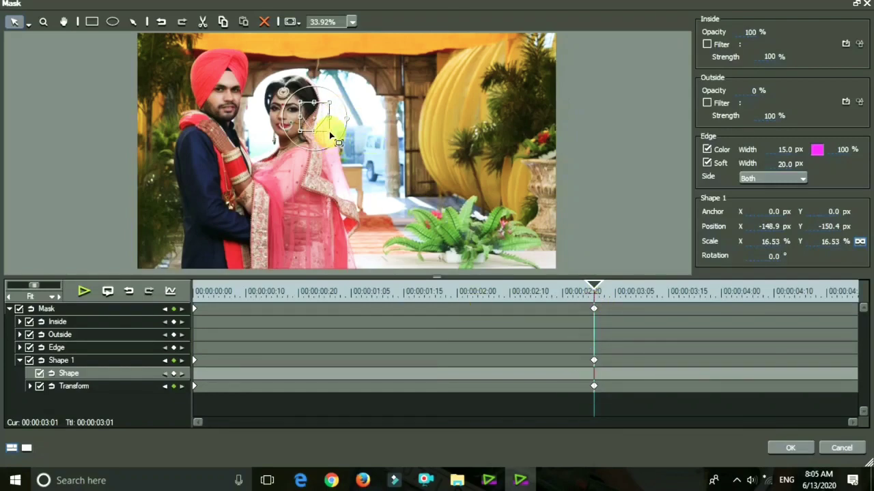
left_click_drag(332, 135, 332, 182)
left_click(800, 447)
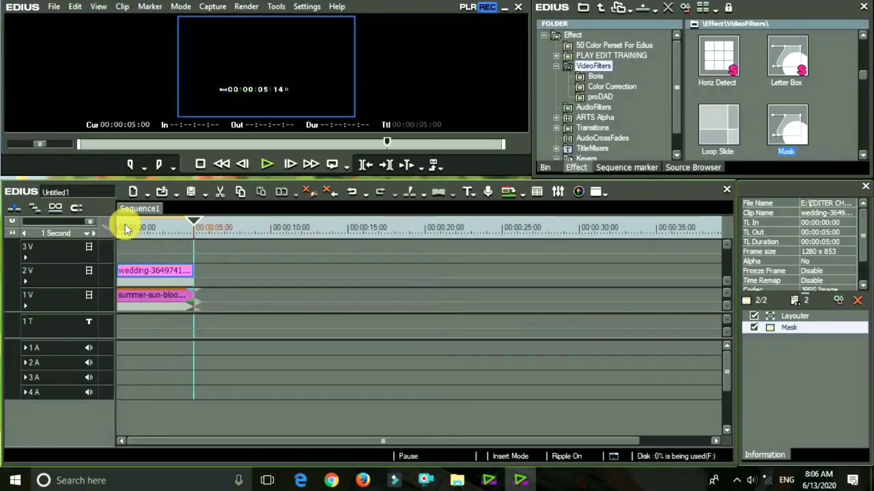
- Play the heart mask animation full screen from the sequence start, then scrub through it on the timeline
left_click(120, 225)
key("ctrl+shift+f")
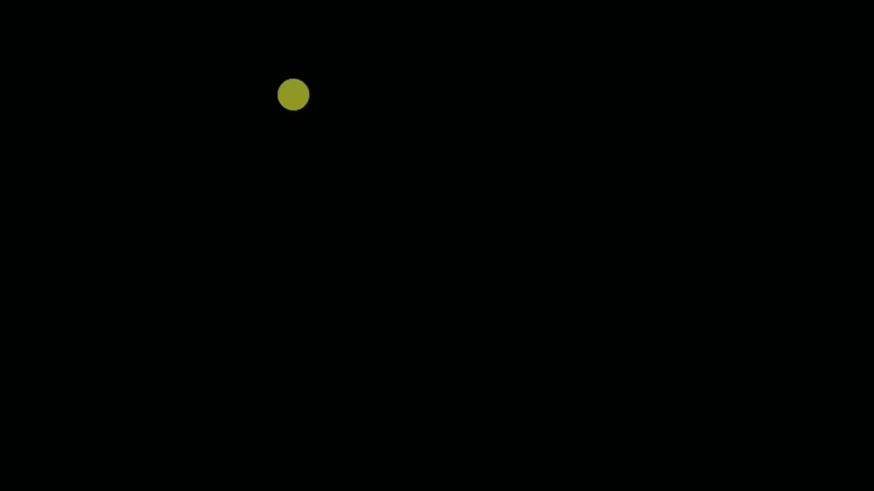
key("space")
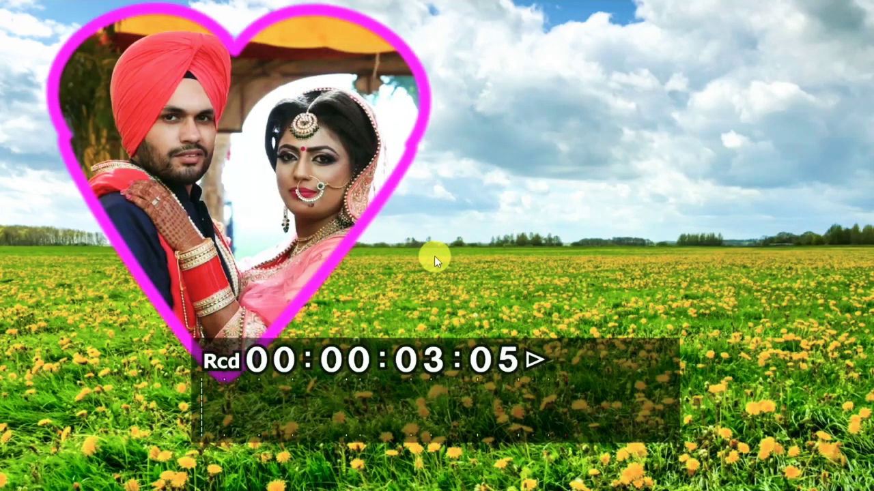
key("space")
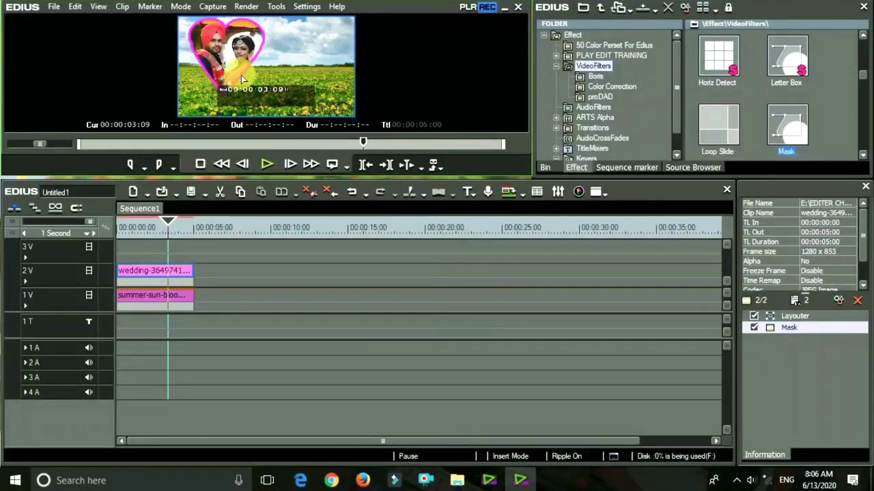
key("space")
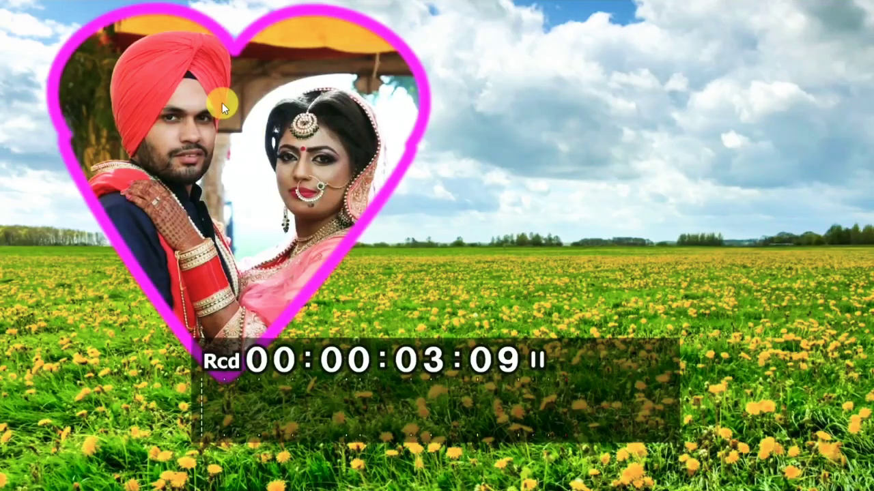
left_click(268, 149)
mouse_move(157, 227)
left_mouse_down()
mouse_move(182, 232)
mouse_move(169, 232)
left_mouse_up()
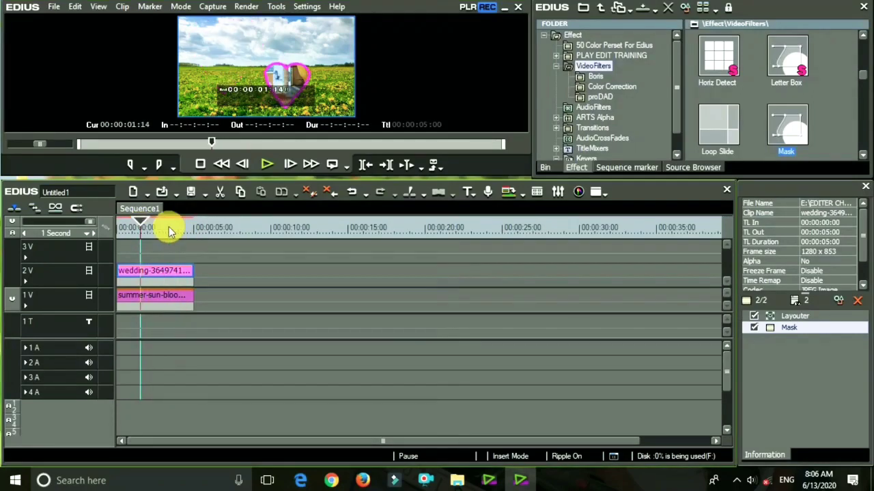
- Add a rectangular mask shape over the yellow drapery beside the couple at 00:00:03:01 and apply it
left_click(792, 329)
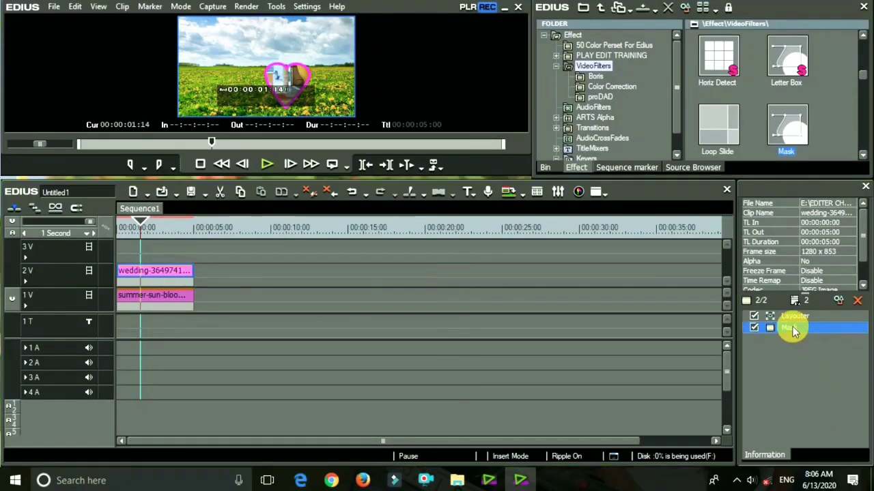
double_click(792, 328)
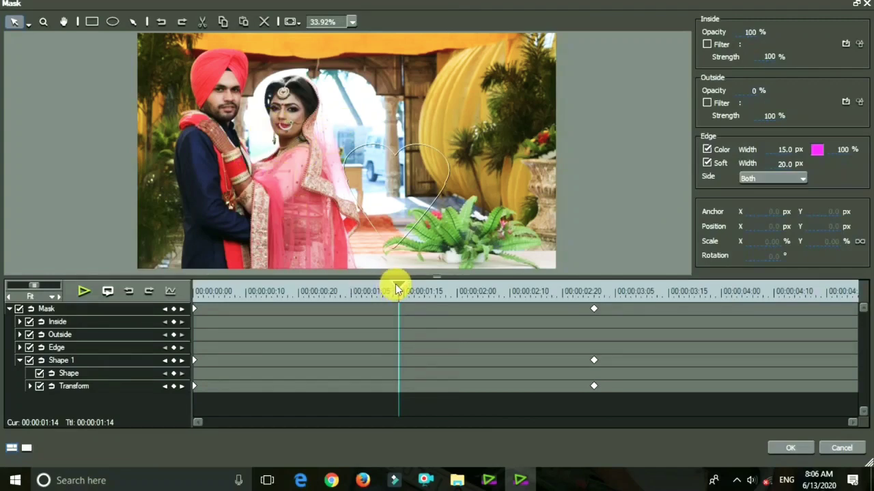
left_click_drag(397, 290, 591, 327)
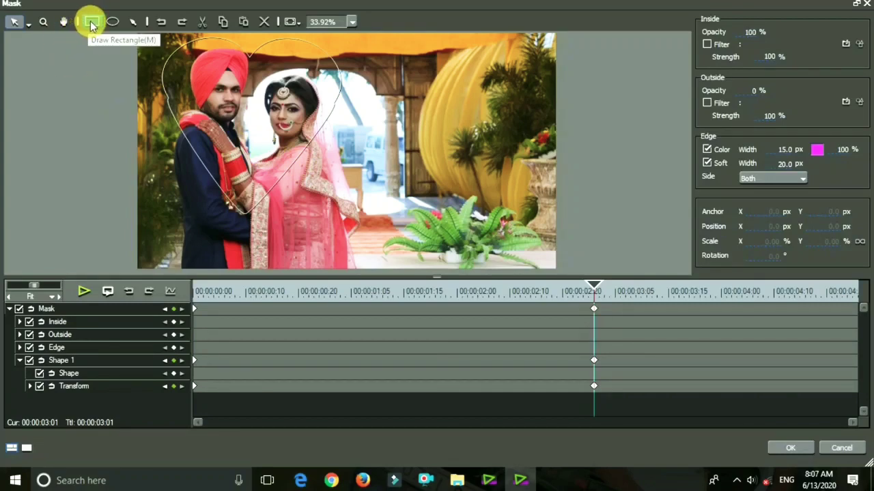
left_click(92, 23)
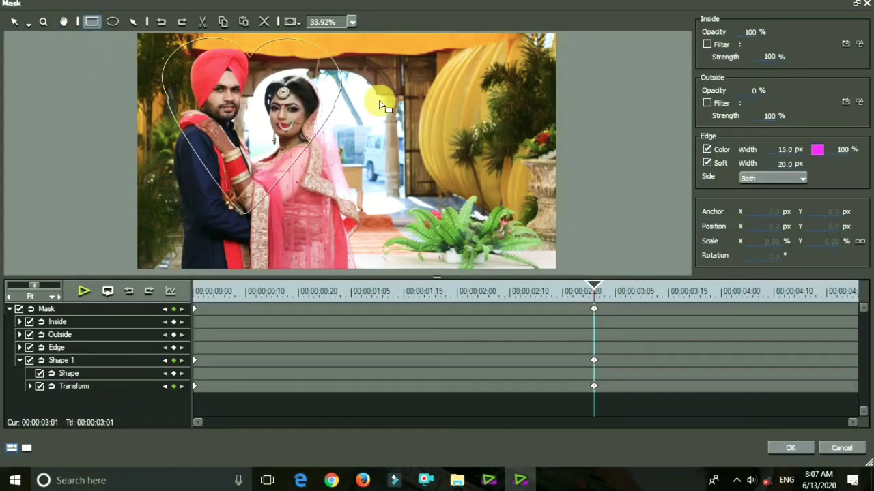
left_click_drag(393, 84, 525, 166)
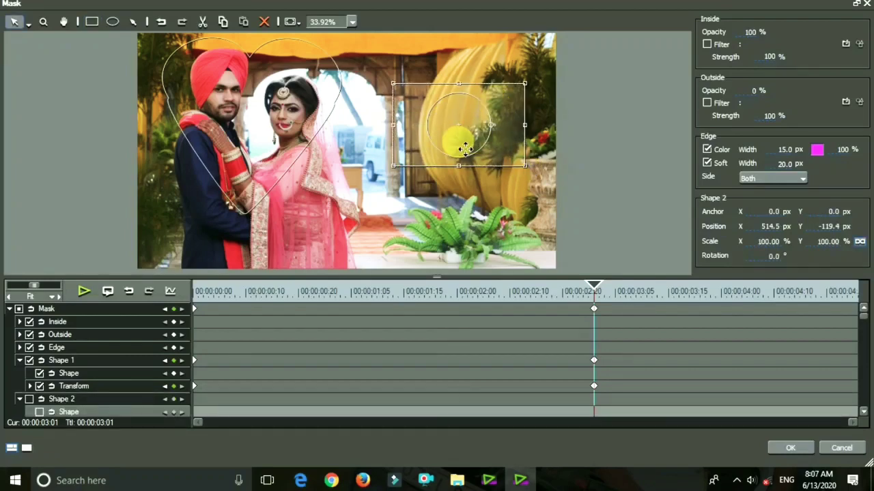
left_click(790, 448)
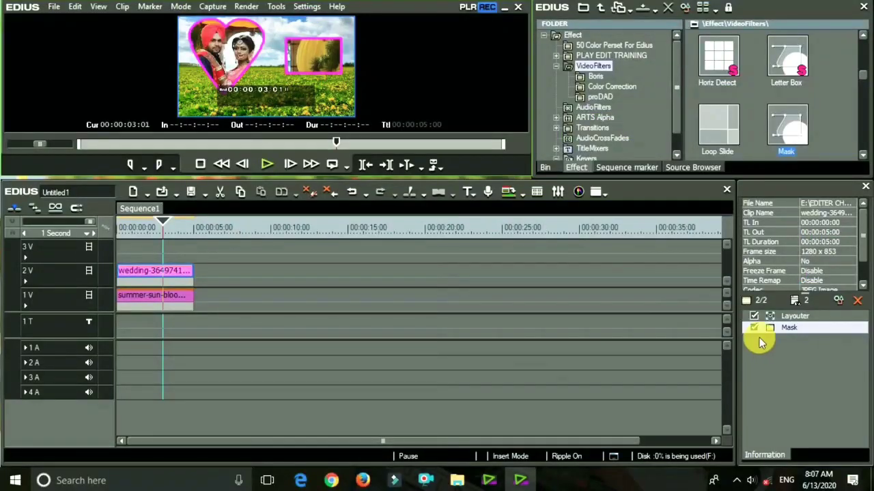
- Add an elliptical mask shape overlapping the rectangle's lower-left corner, apply it and preview the composite full screen
left_click(789, 329)
double_click(790, 329)
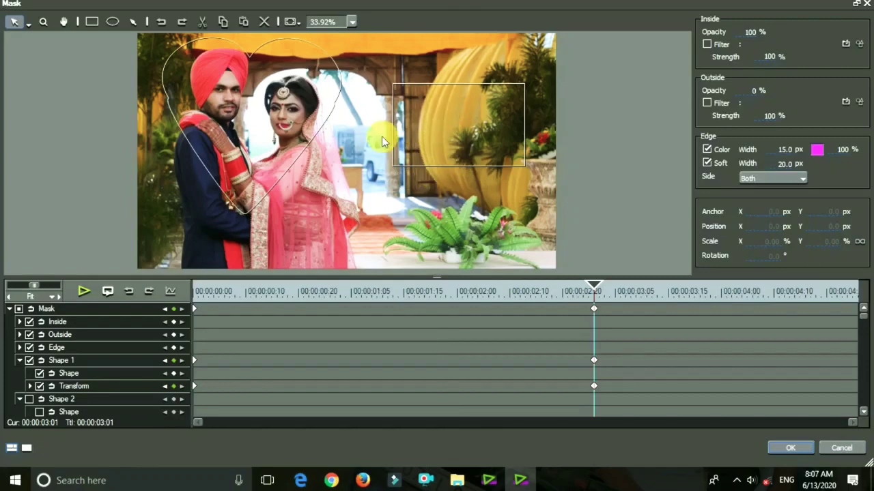
left_click(112, 21)
mouse_move(327, 157)
left_mouse_down()
mouse_move(348, 201)
mouse_move(452, 247)
mouse_move(436, 232)
mouse_move(426, 189)
left_mouse_up()
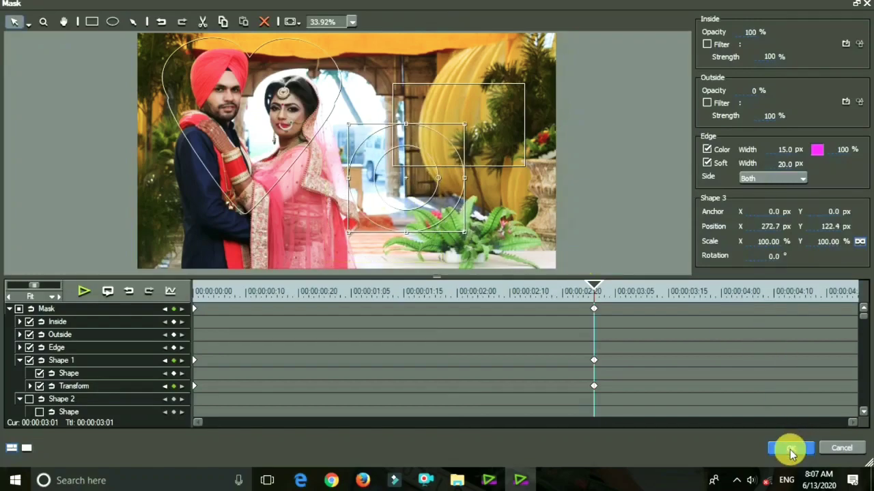
left_click(790, 449)
key("ctrl+F11")
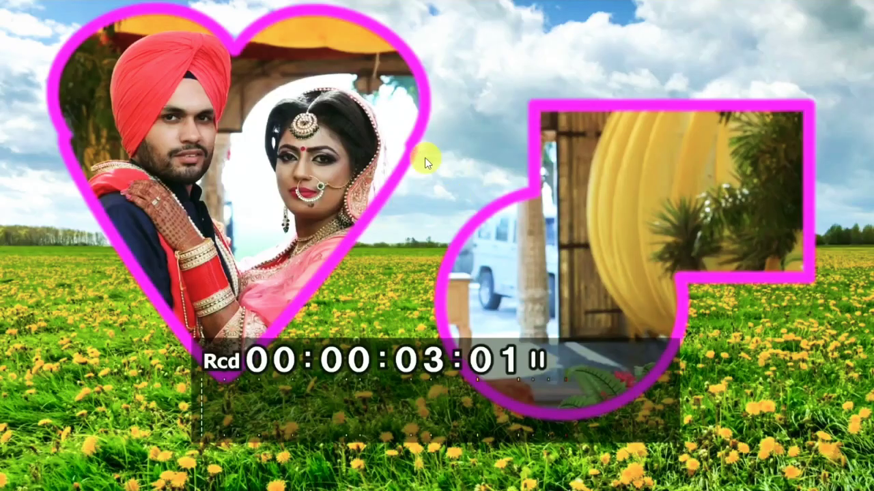
- Return the playhead to the sequence start and set up a file export with the H.264/AVC exporter
key("Escape")
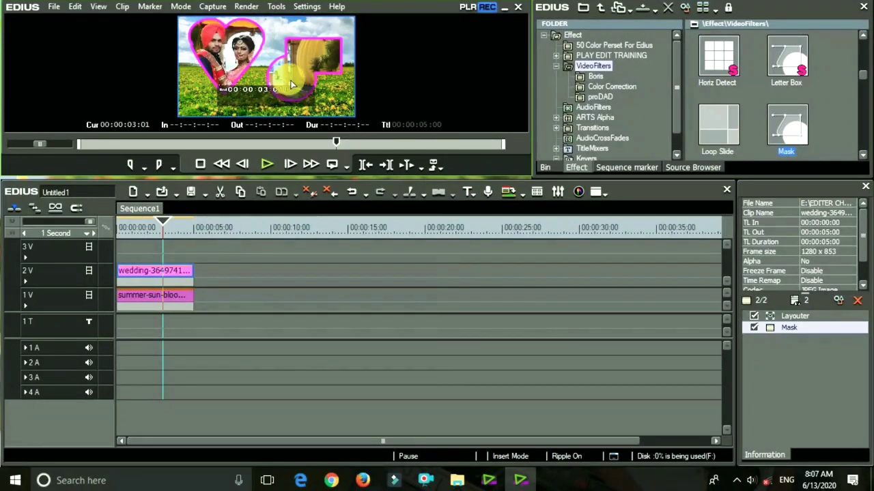
left_click_drag(162, 228, 117, 236)
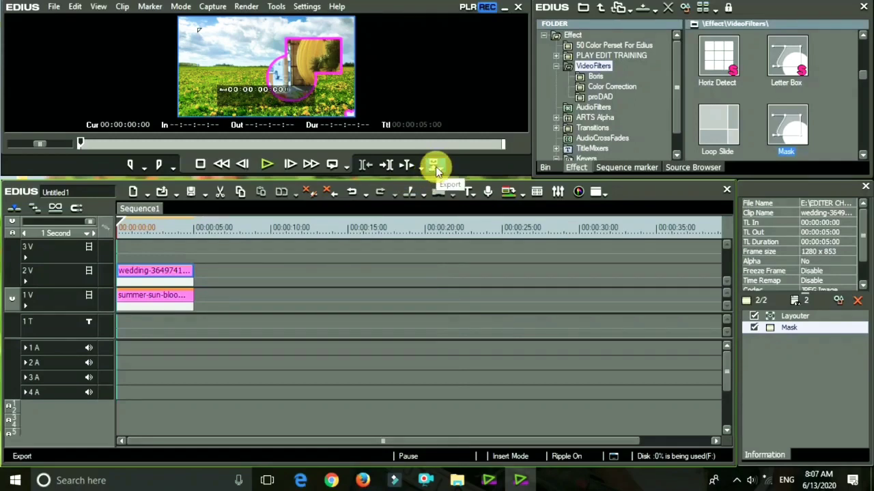
left_click(54, 6)
mouse_move(92, 308)
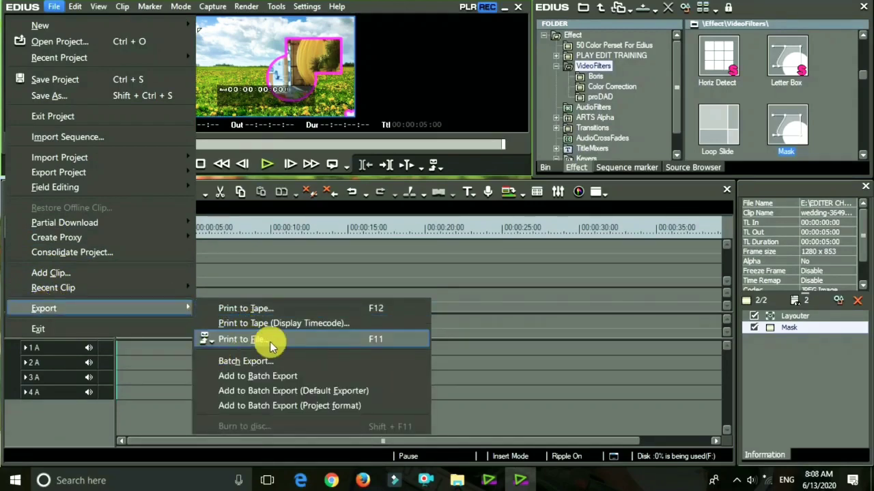
left_click(252, 336)
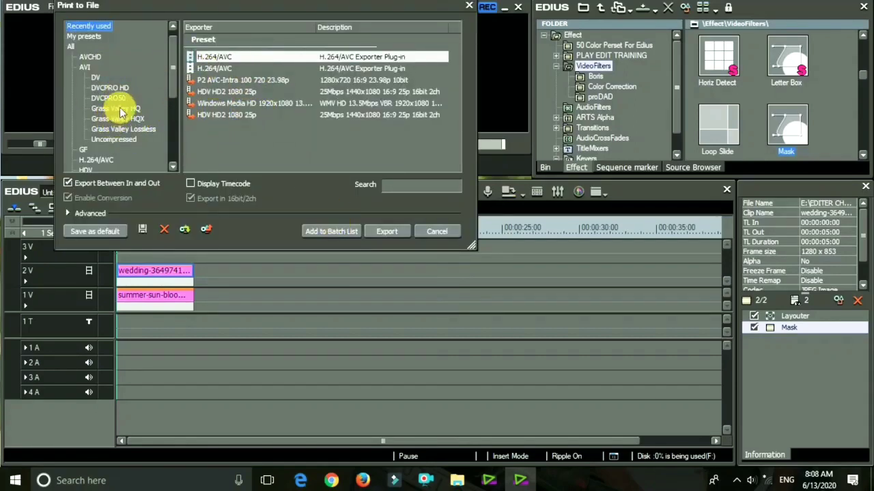
scroll(120, 91, "down", 1)
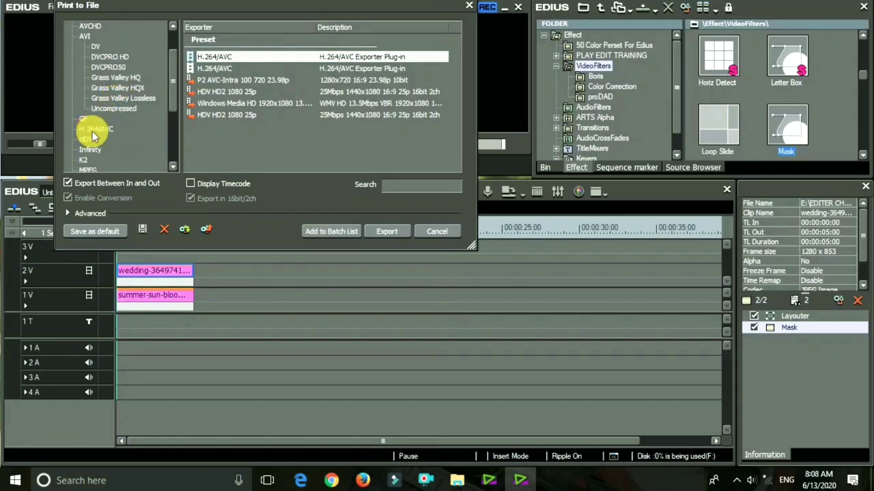
left_click(99, 131)
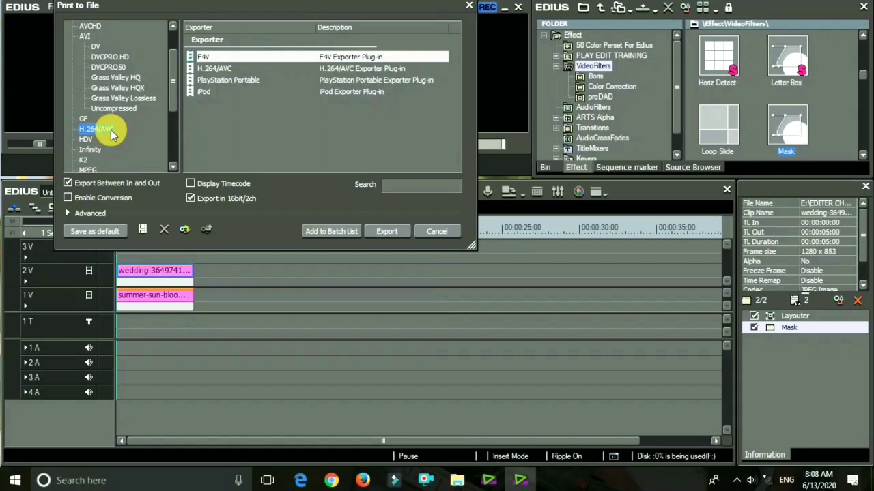
left_click(212, 69)
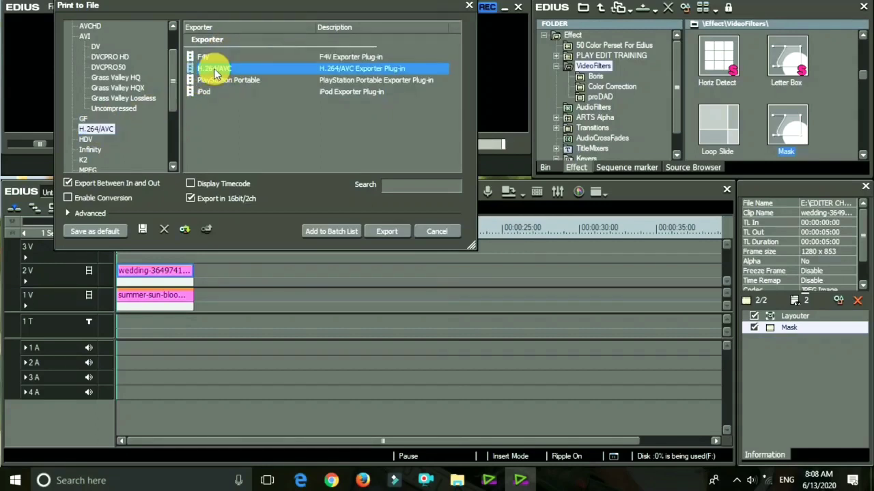
left_click(384, 231)
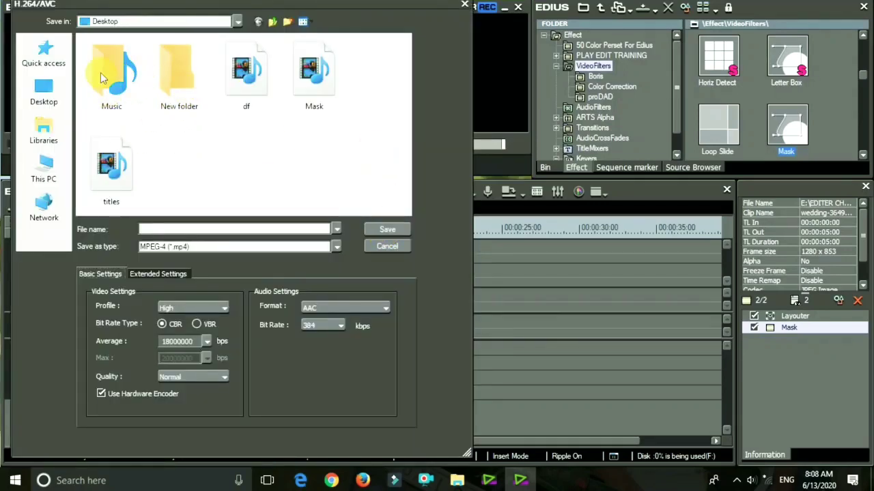
- Start exporting the sequence to the Desktop as an MPEG-4 file named dftre, and cancel the render while it is running
left_click(55, 93)
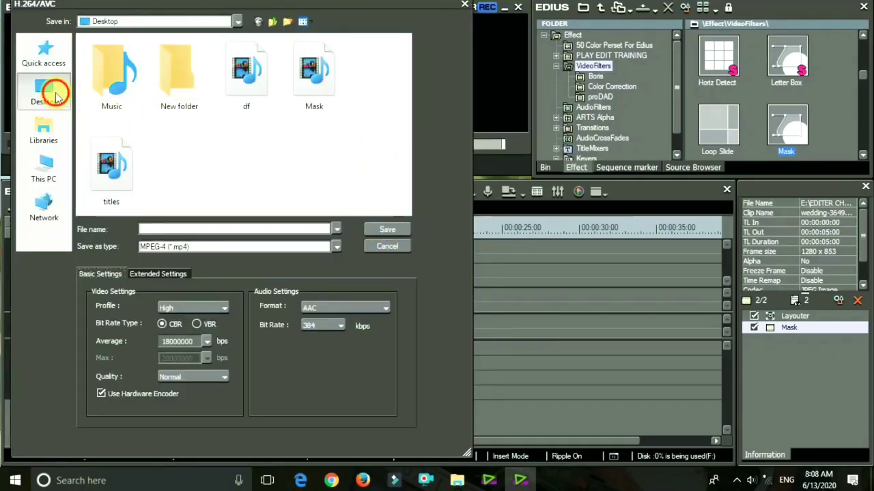
left_click(155, 230)
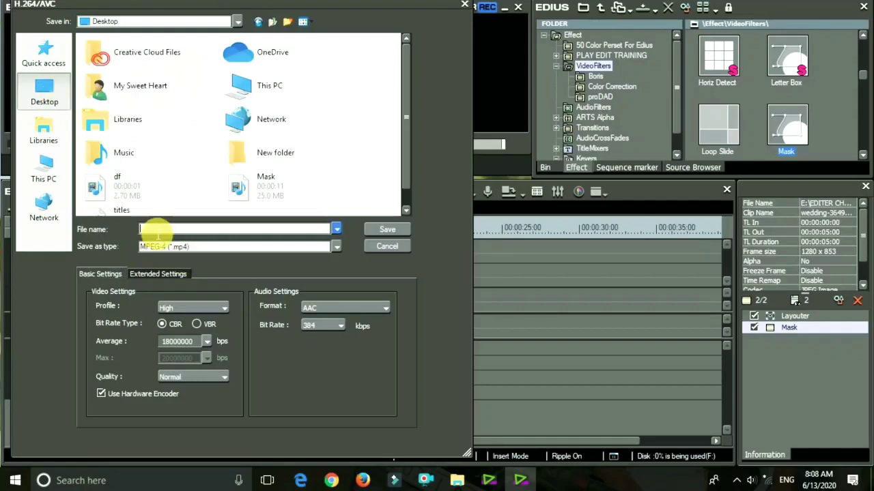
type("df")
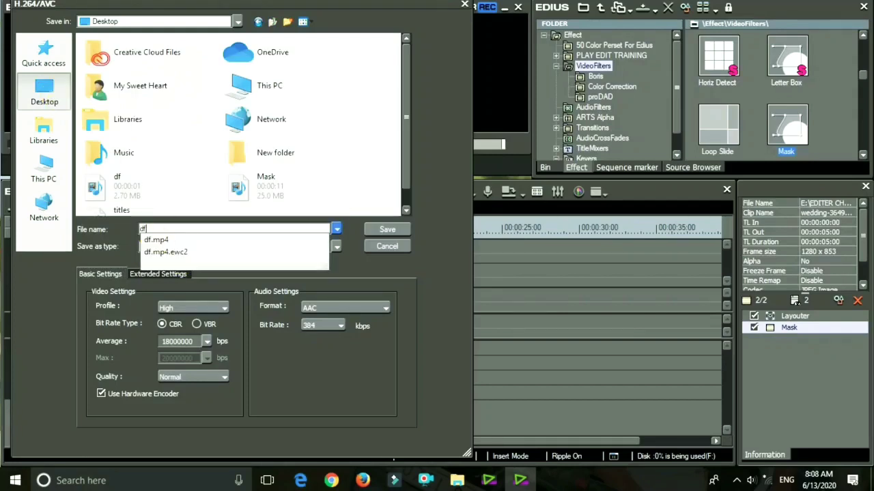
type("tre")
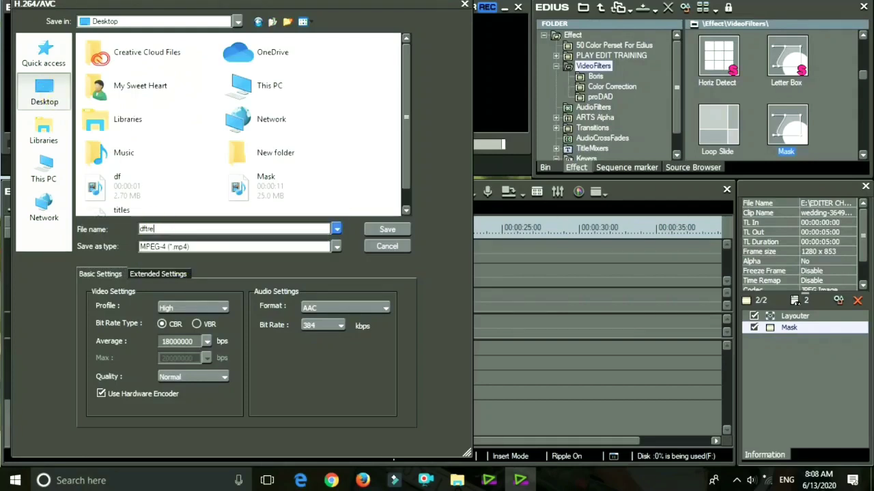
left_click(382, 228)
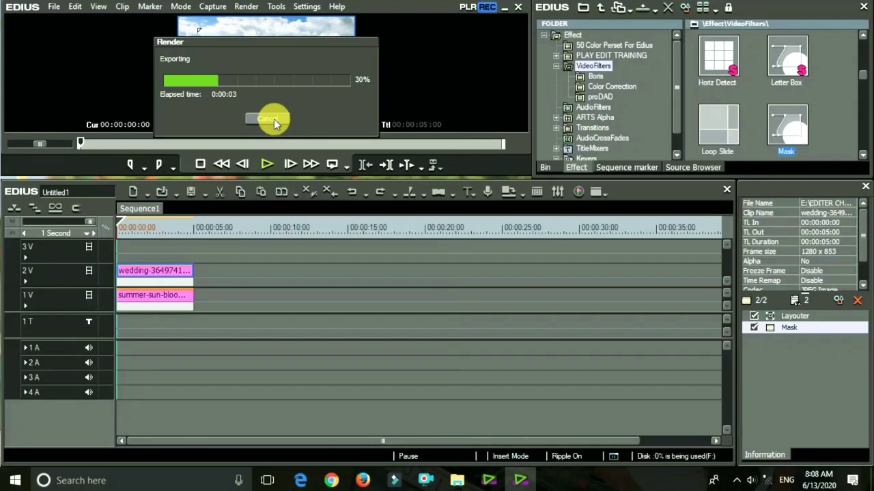
left_click(274, 119)
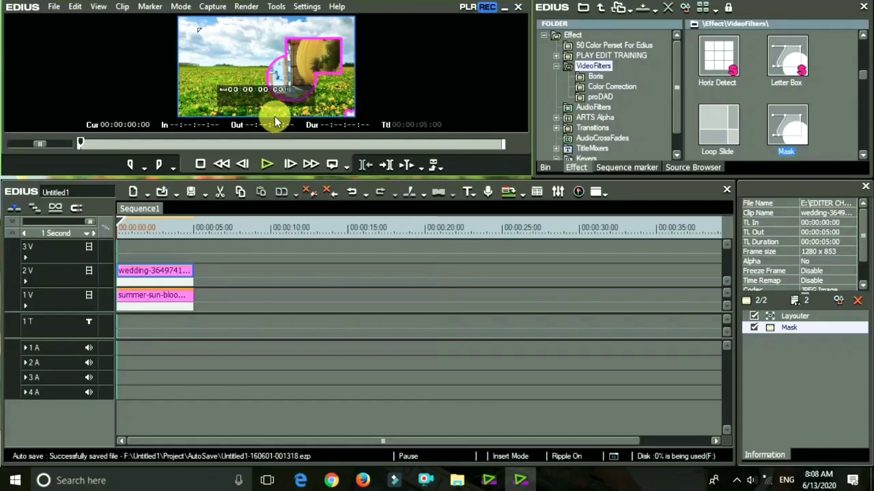